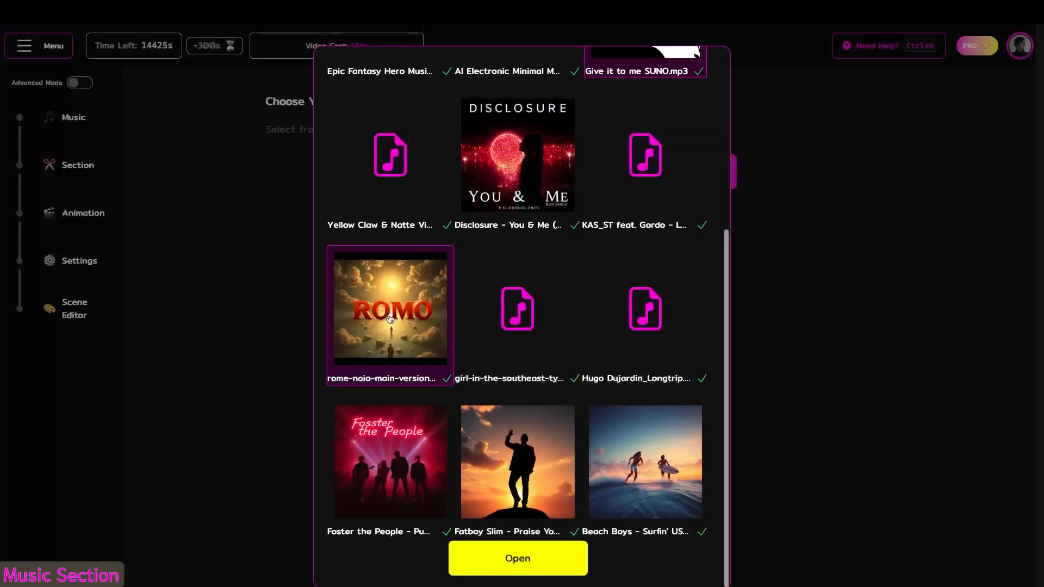
- Open the rome-naio-main-version song and select its section from about 0:47 to 1:26 for the video
{"action": "left_click", "coordinate": [507, 564]}
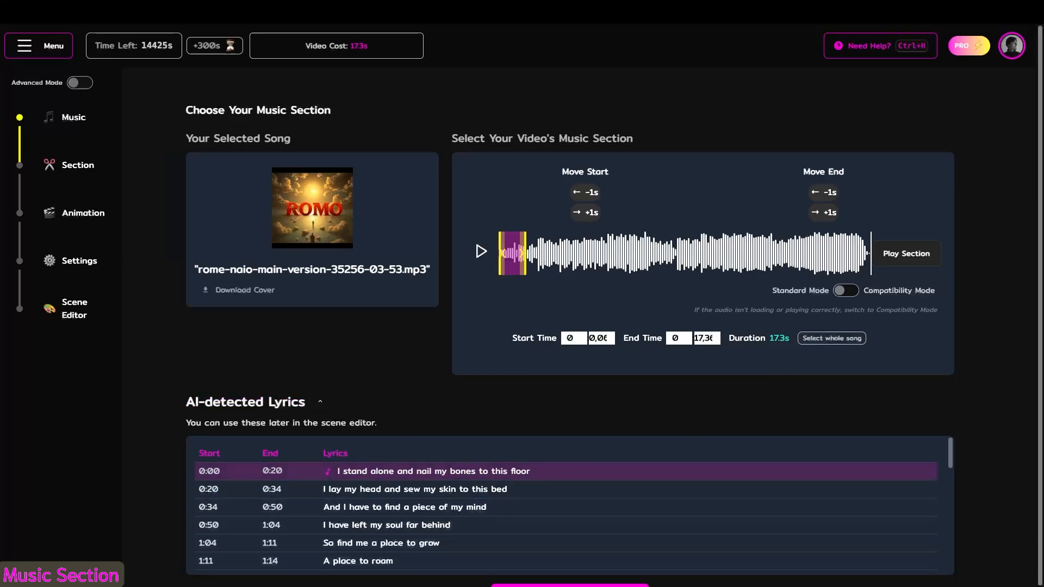
{"action": "left_click_drag", "start_coordinate": [532, 276], "coordinate": [556, 260]}
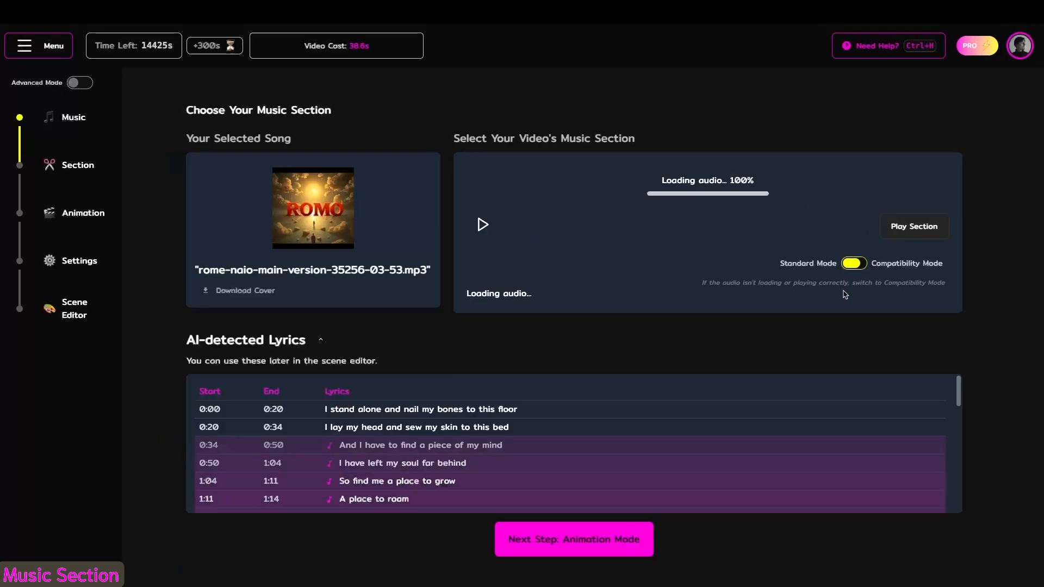
- Switch the audio playback to Compatibility Mode and view the available help options
{"action": "left_click", "coordinate": [847, 292]}
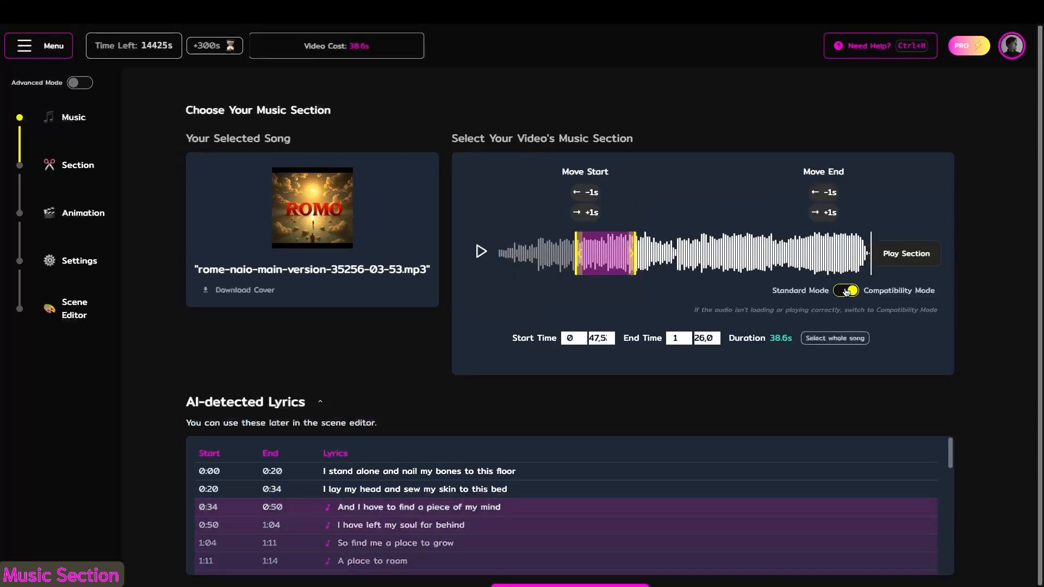
{"action": "left_click", "coordinate": [872, 48]}
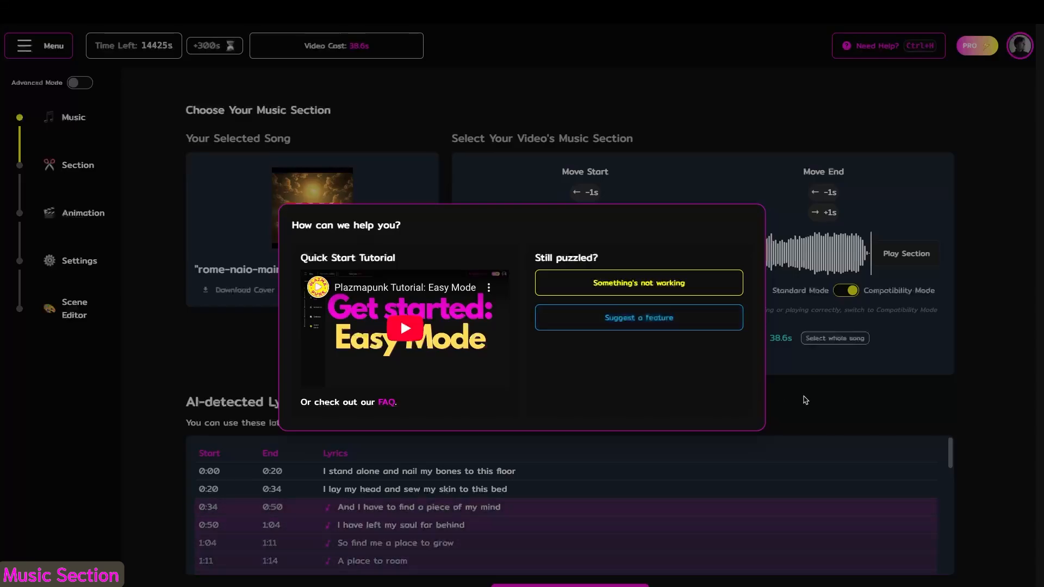
{"action": "left_click", "coordinate": [804, 400]}
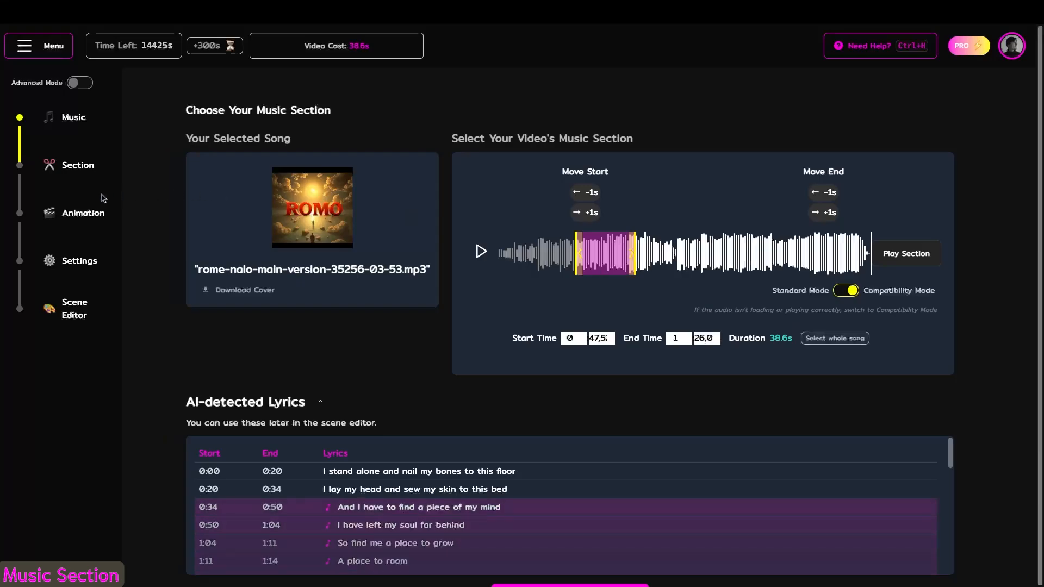
- Go to the animation settings, try Storyboard mode, return to Flipbook, and preview the Bouncy, Deep Dive and Kaleidoscope presets
{"action": "left_click", "coordinate": [72, 214]}
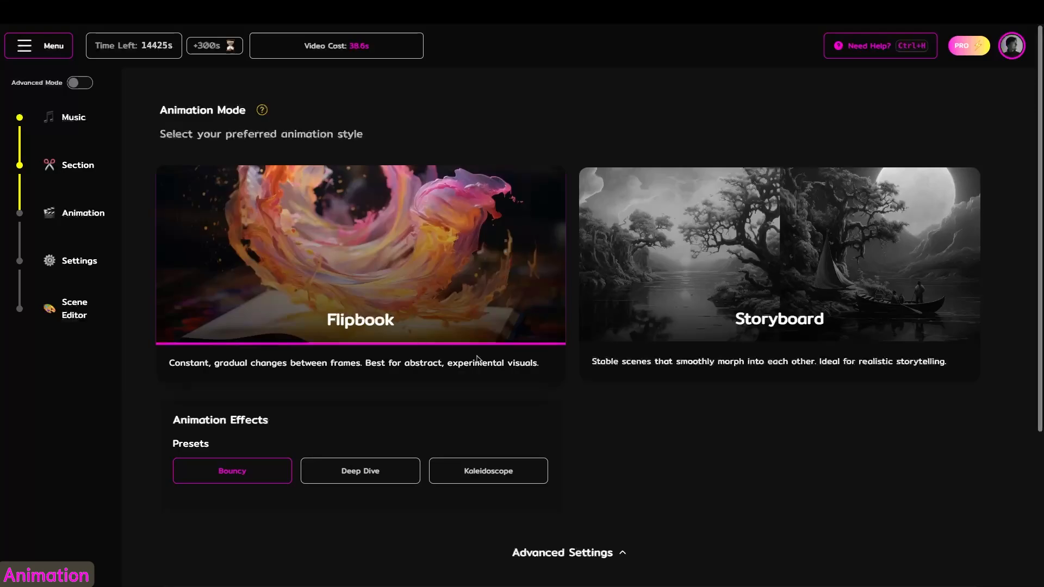
{"action": "left_click", "coordinate": [859, 272]}
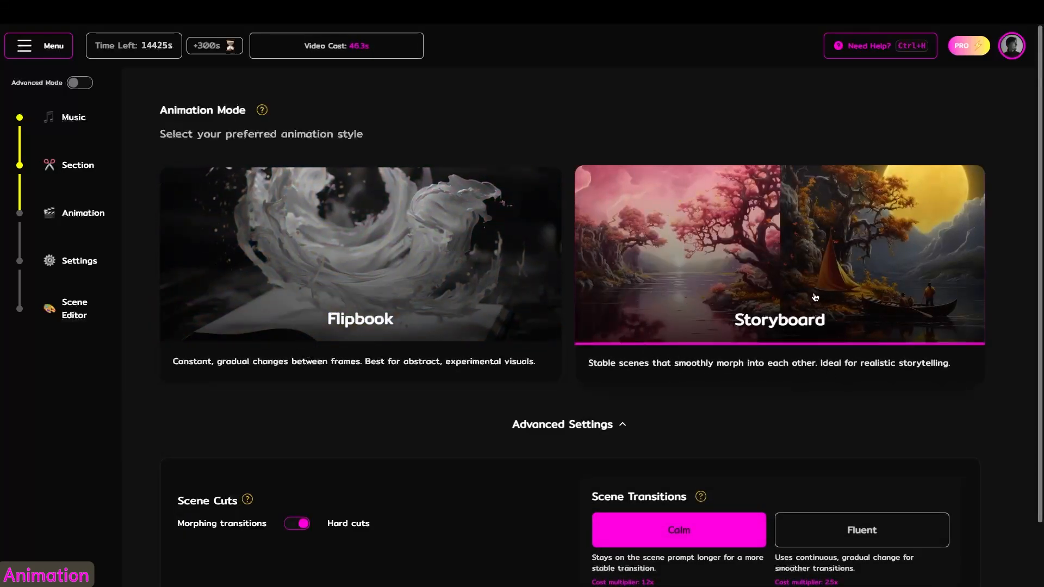
{"action": "left_click", "coordinate": [359, 276]}
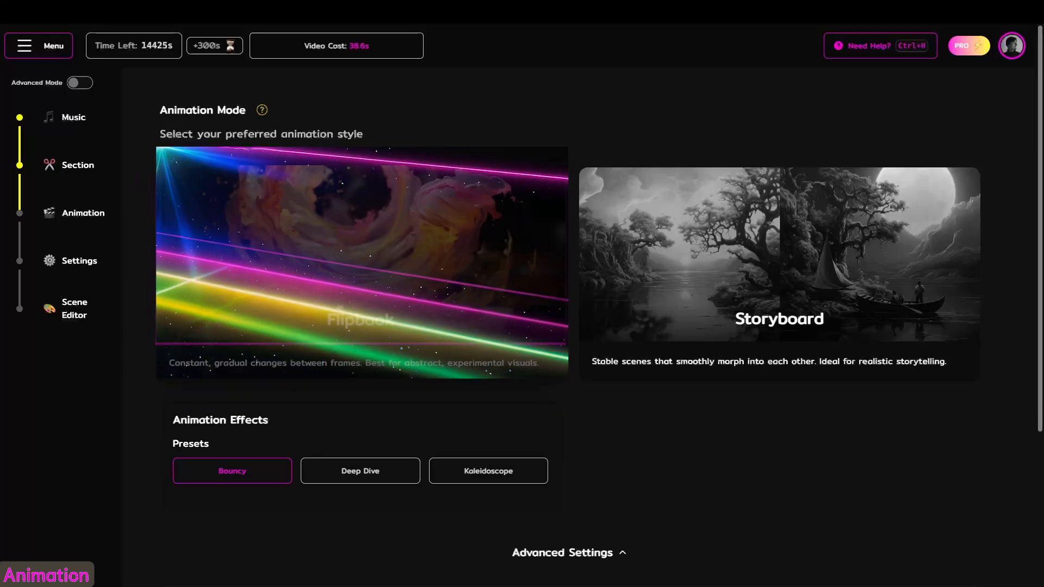
{"action": "mouse_move", "coordinate": [240, 473]}
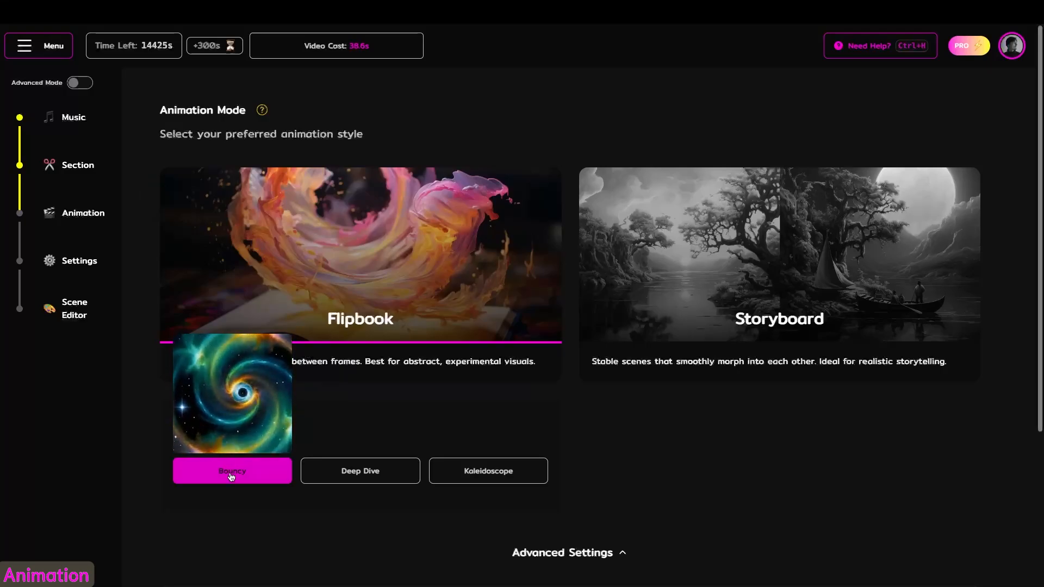
{"action": "mouse_move", "coordinate": [340, 468]}
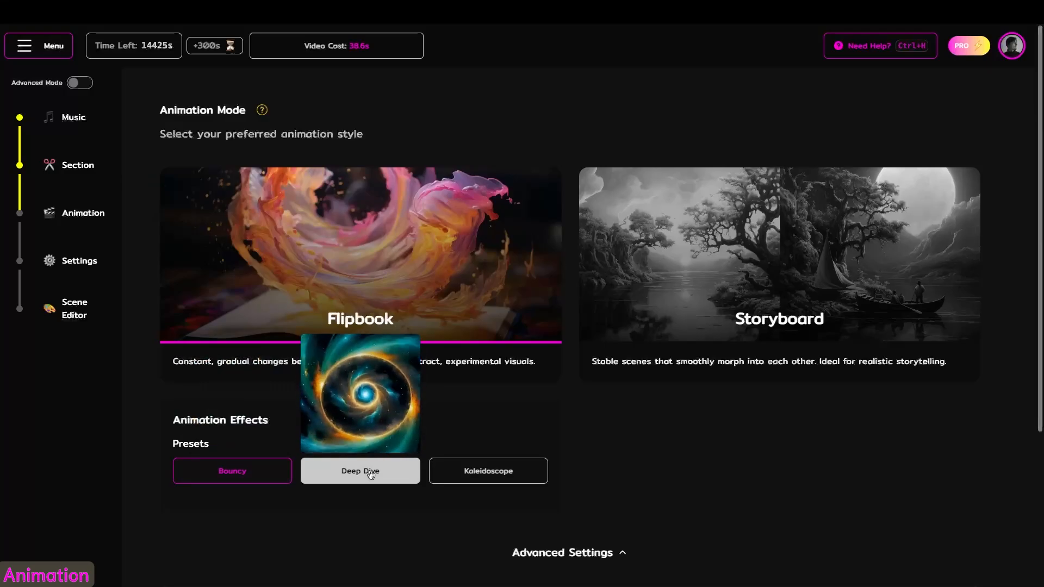
{"action": "mouse_move", "coordinate": [489, 471]}
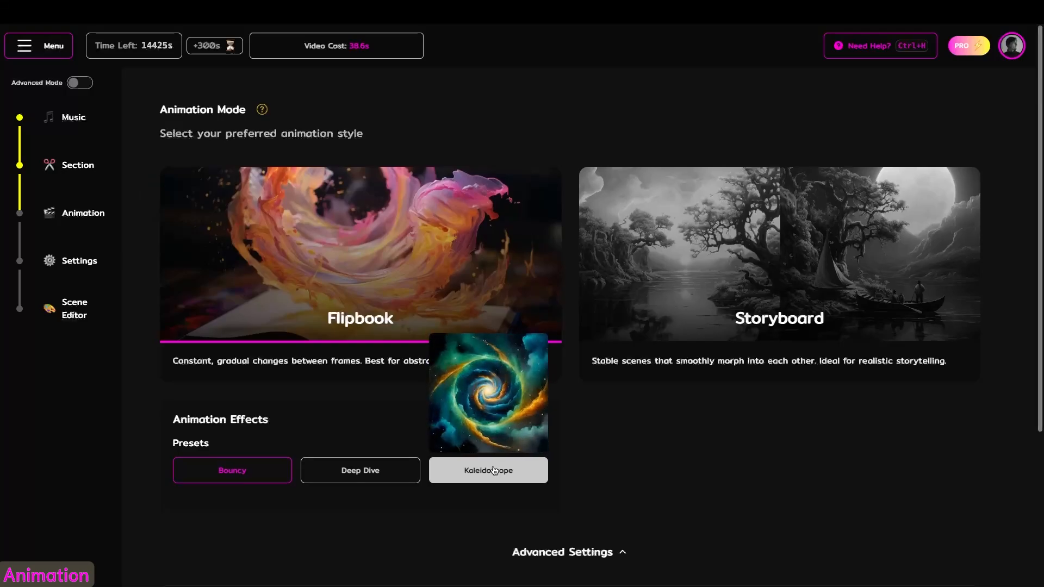
- Customize the animation effects by enabling instrument effects and saving Voice as Rotate Clockwise with strength 0.56
{"action": "scroll", "coordinate": [492, 472], "scroll_direction": "down", "scroll_amount": 5}
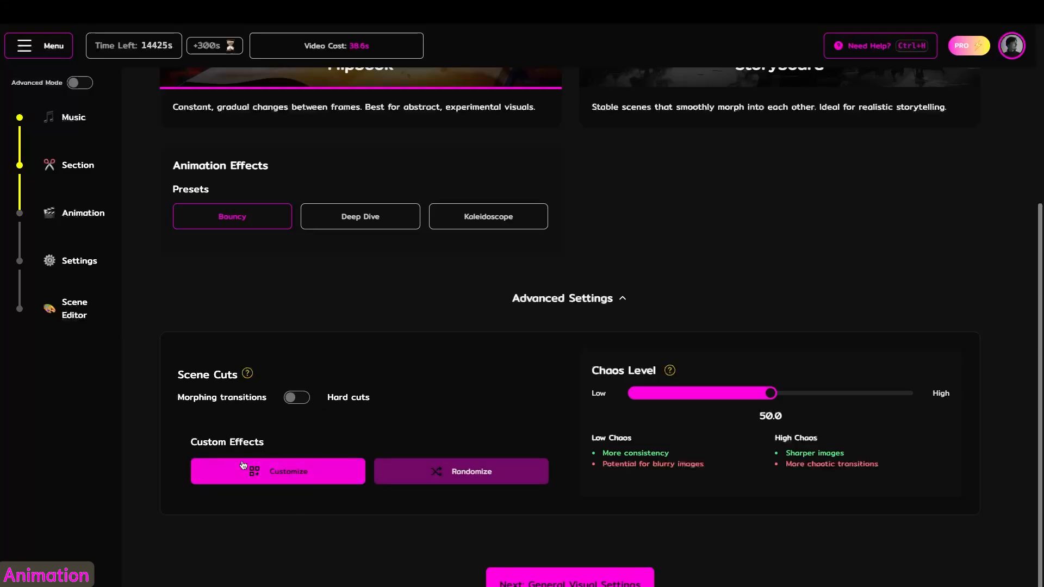
{"action": "left_click", "coordinate": [295, 482]}
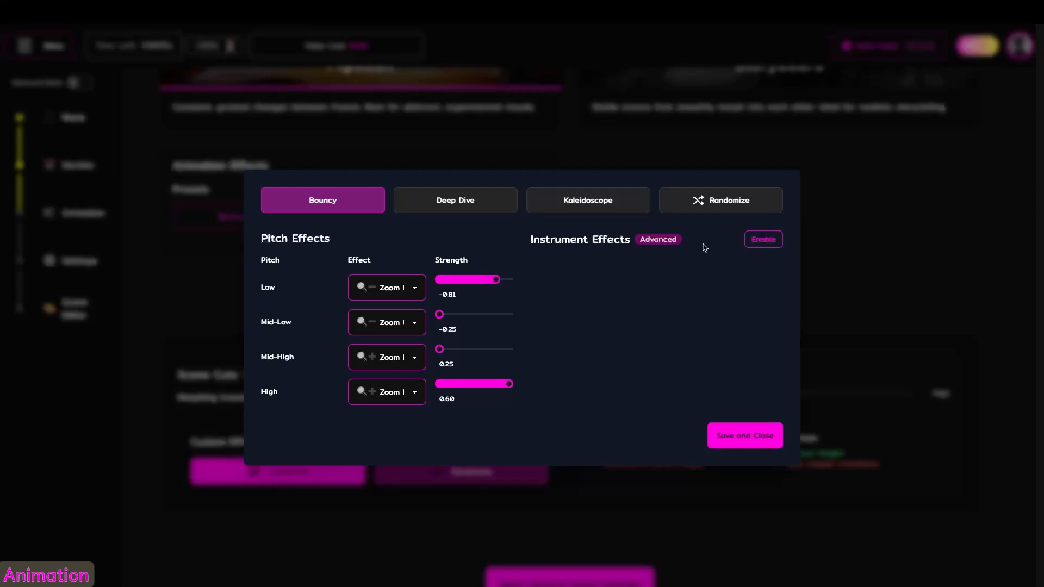
{"action": "left_click", "coordinate": [398, 285]}
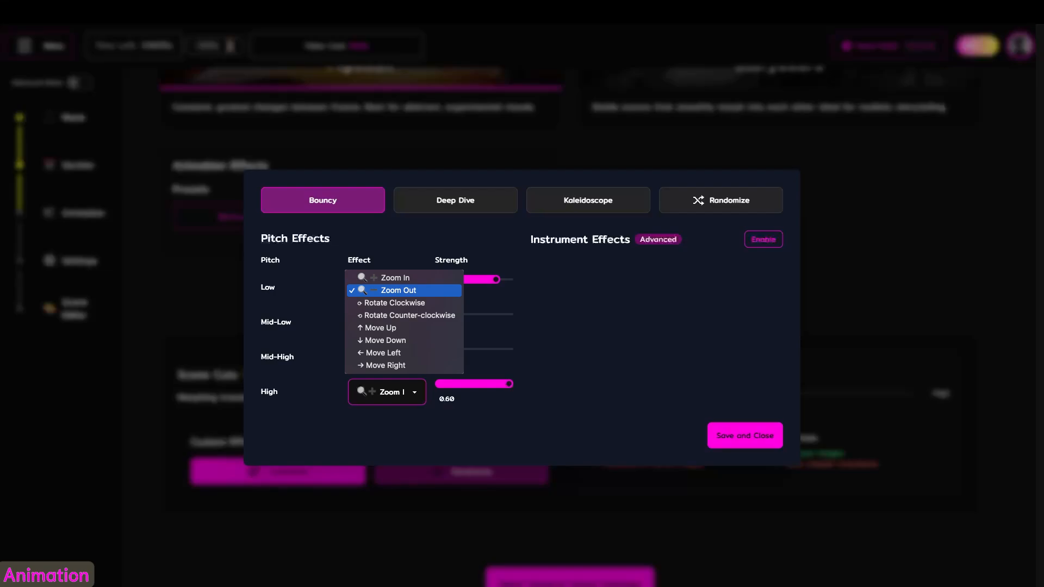
{"action": "left_click", "coordinate": [399, 290]}
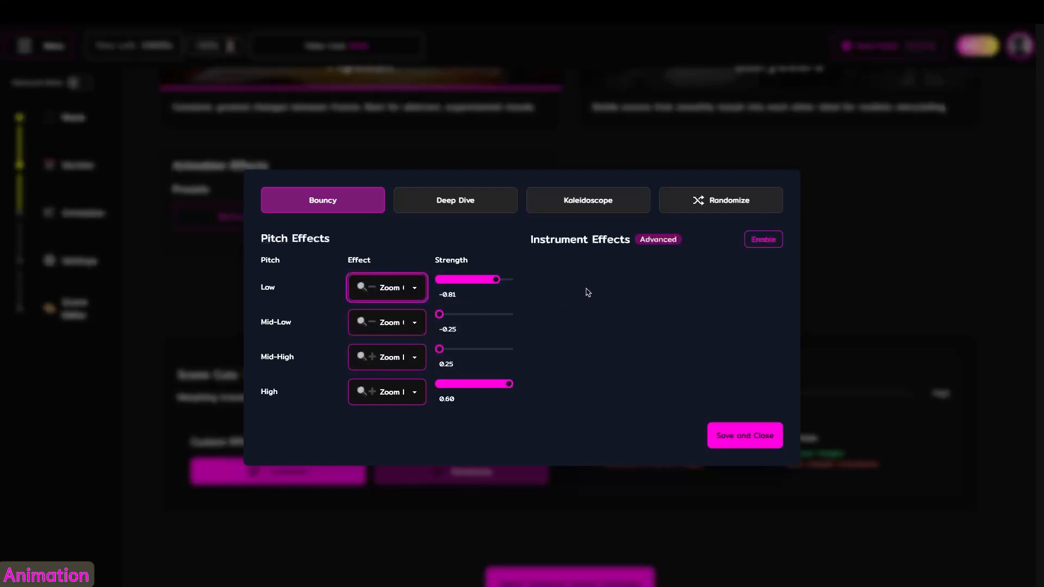
{"action": "left_click", "coordinate": [763, 239]}
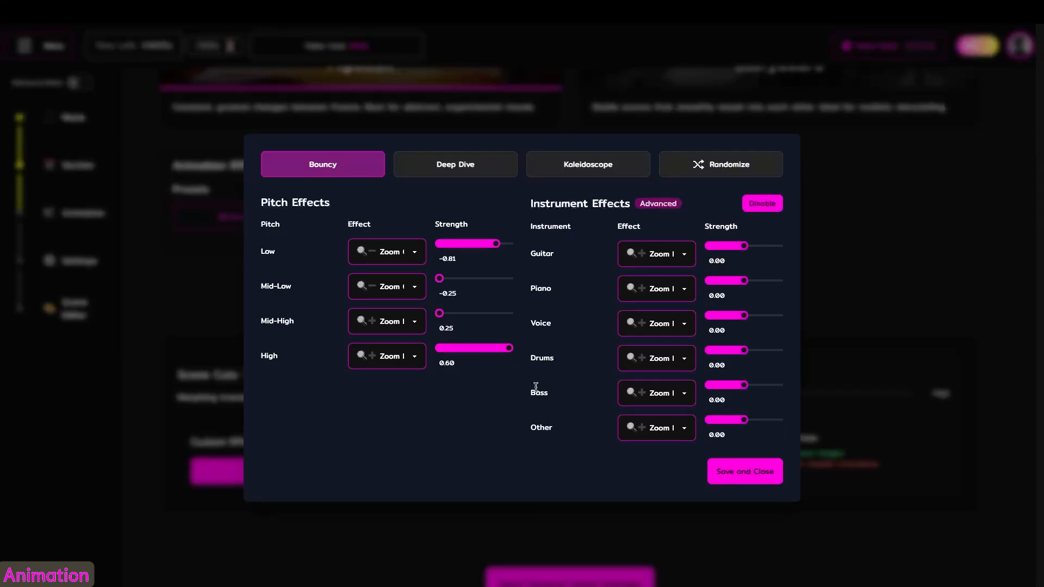
{"action": "left_click", "coordinate": [676, 330]}
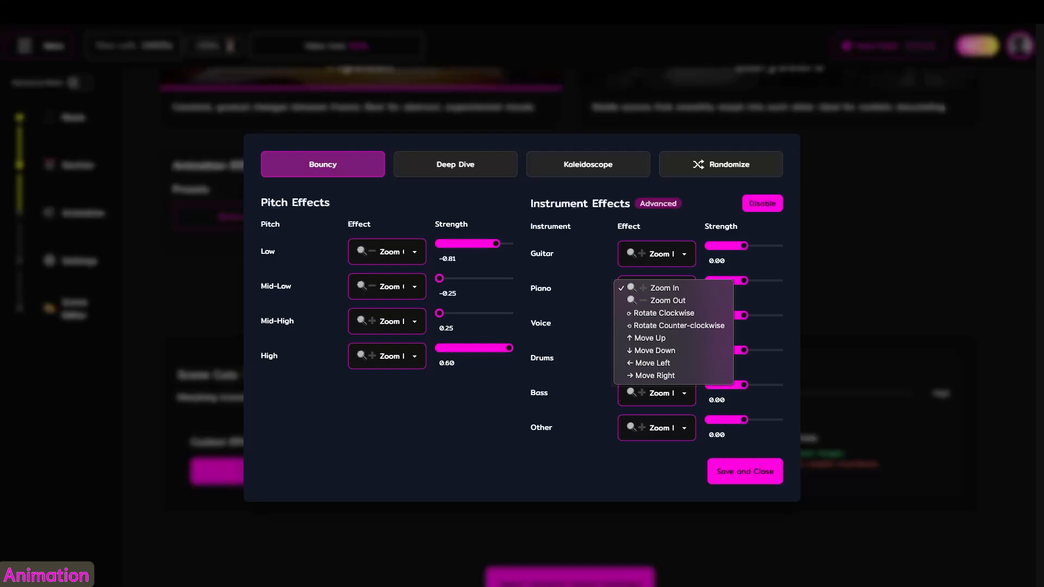
{"action": "left_click", "coordinate": [718, 313]}
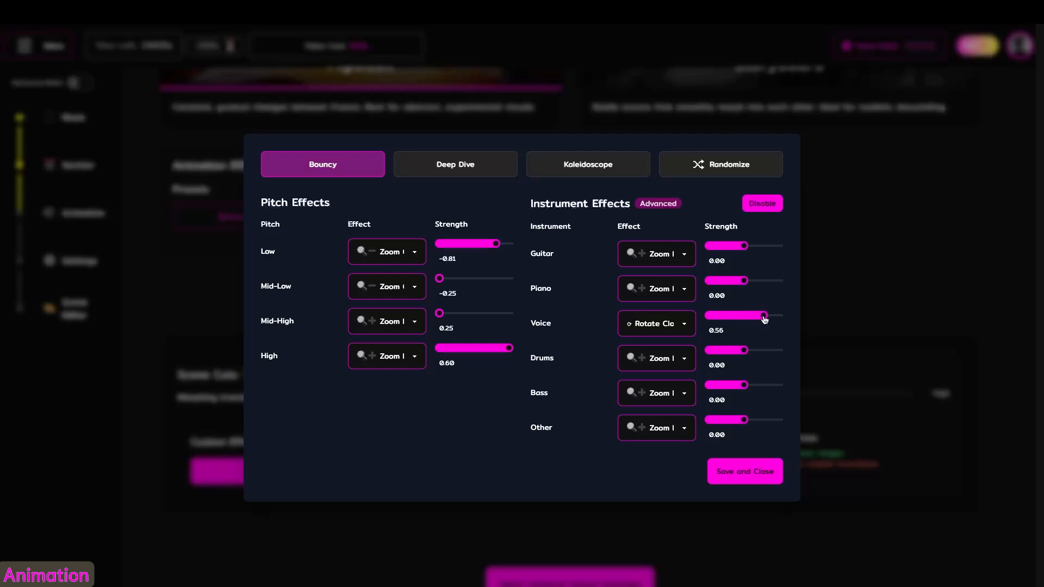
{"action": "left_click", "coordinate": [755, 473]}
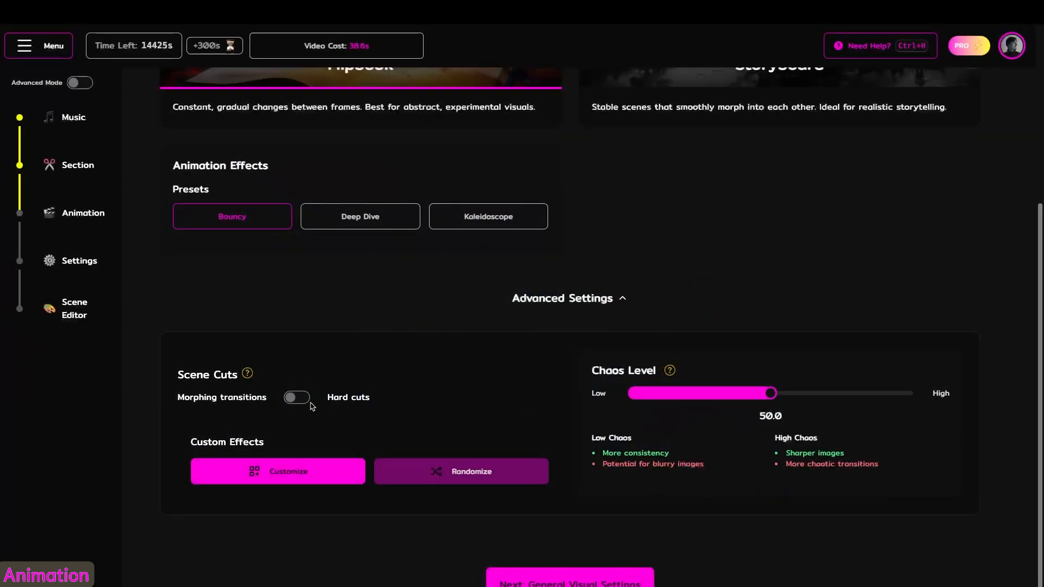
- Try hard cuts, return the scene cuts to morphing transitions, and set the Chaos Level to 65
{"action": "left_click", "coordinate": [294, 398]}
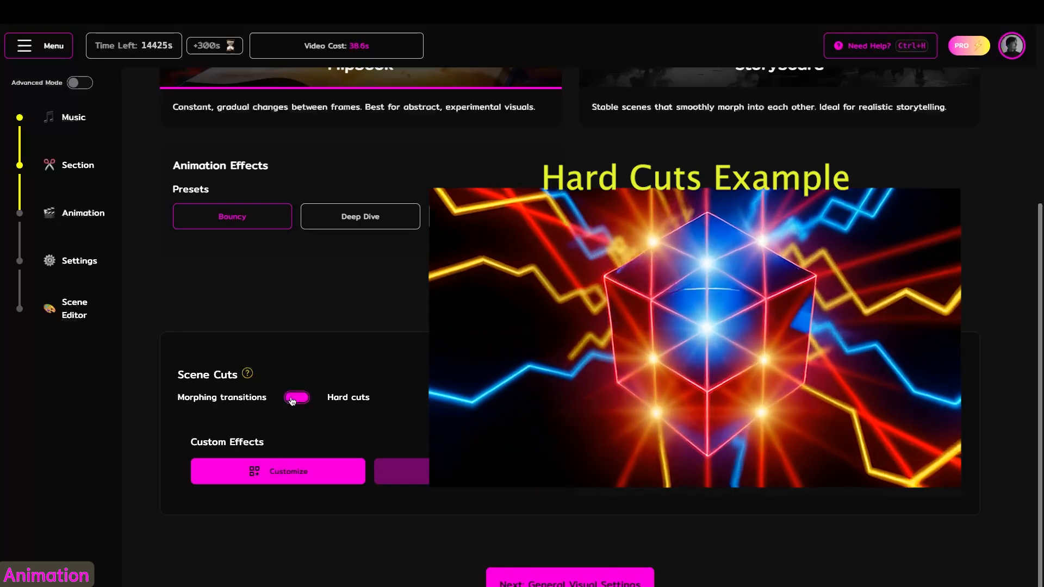
{"action": "left_click", "coordinate": [293, 398]}
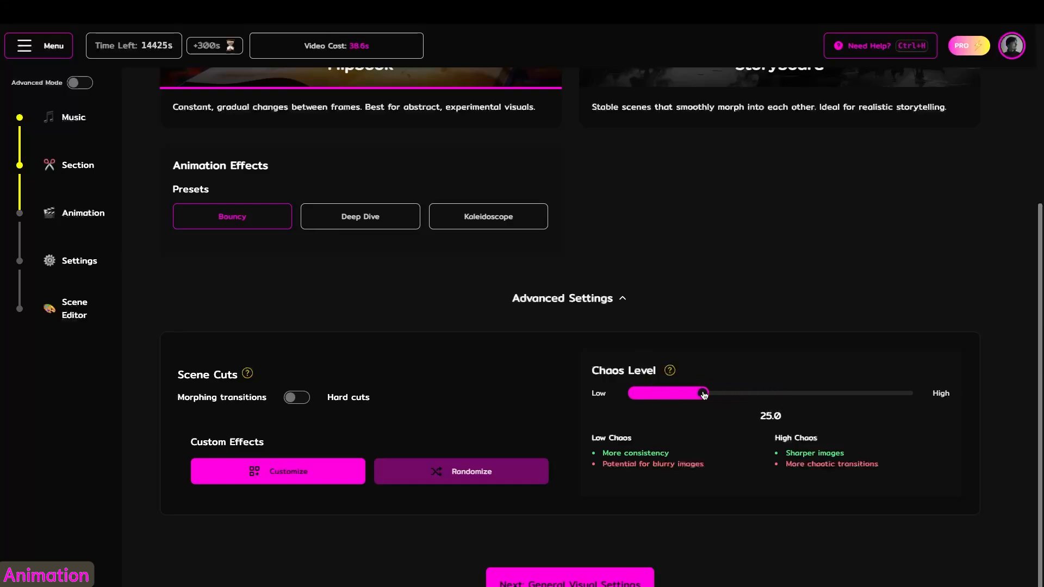
{"action": "left_click_drag", "start_coordinate": [703, 395], "coordinate": [813, 400]}
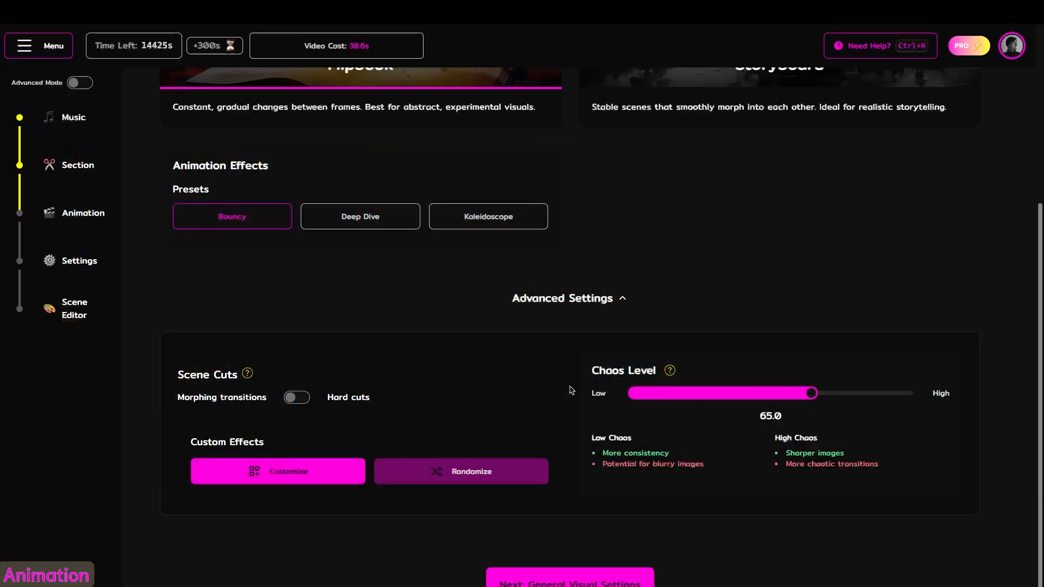
{"action": "scroll", "coordinate": [571, 390], "scroll_direction": "up", "scroll_amount": 1}
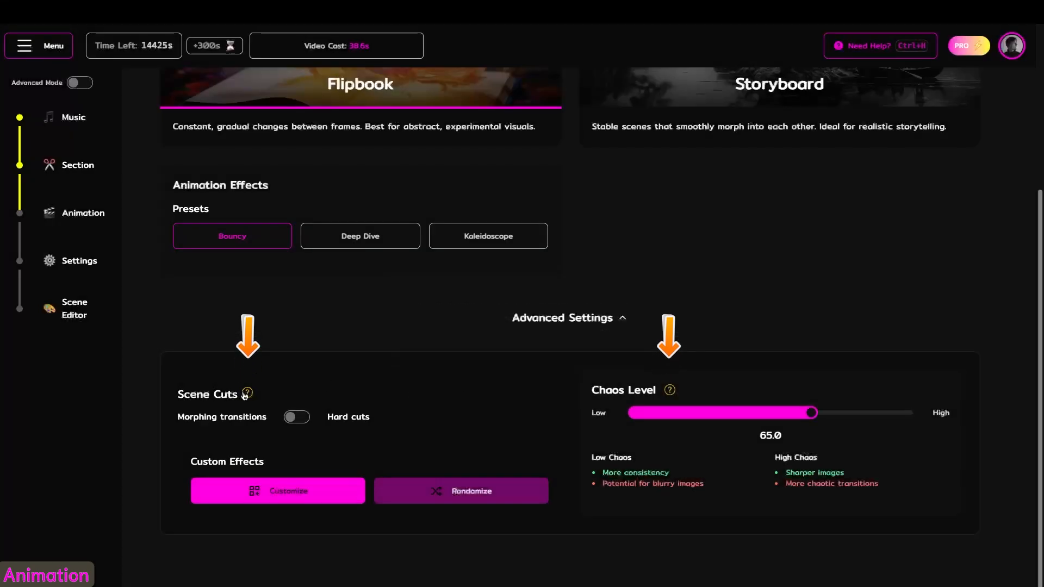
{"action": "mouse_move", "coordinate": [248, 394]}
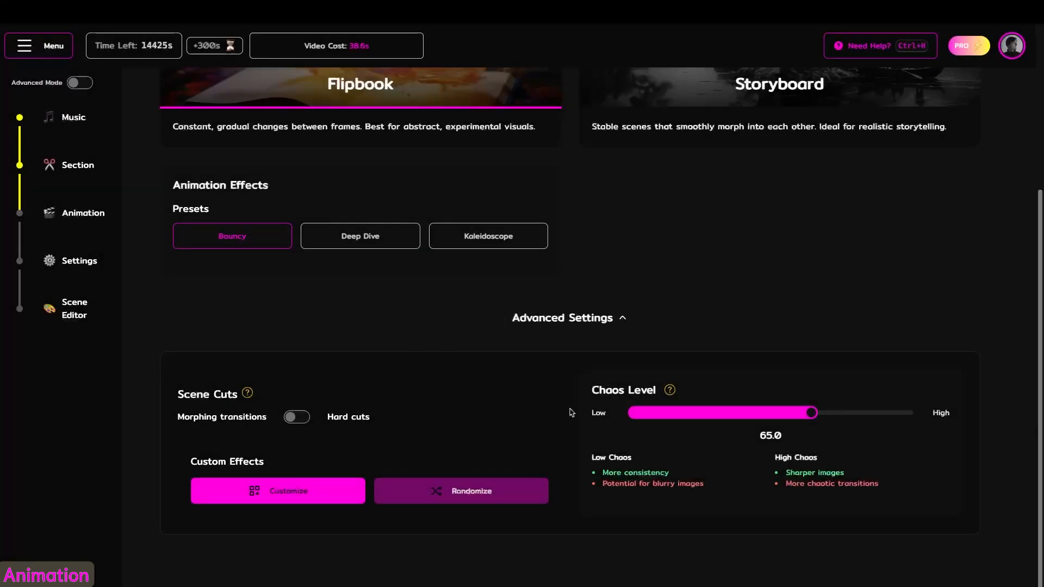
- Switch the animation mode to Storyboard, compare the Calm and Fluent scene transitions, and choose Fluent
{"action": "scroll", "coordinate": [571, 413], "scroll_direction": "up", "scroll_amount": 4}
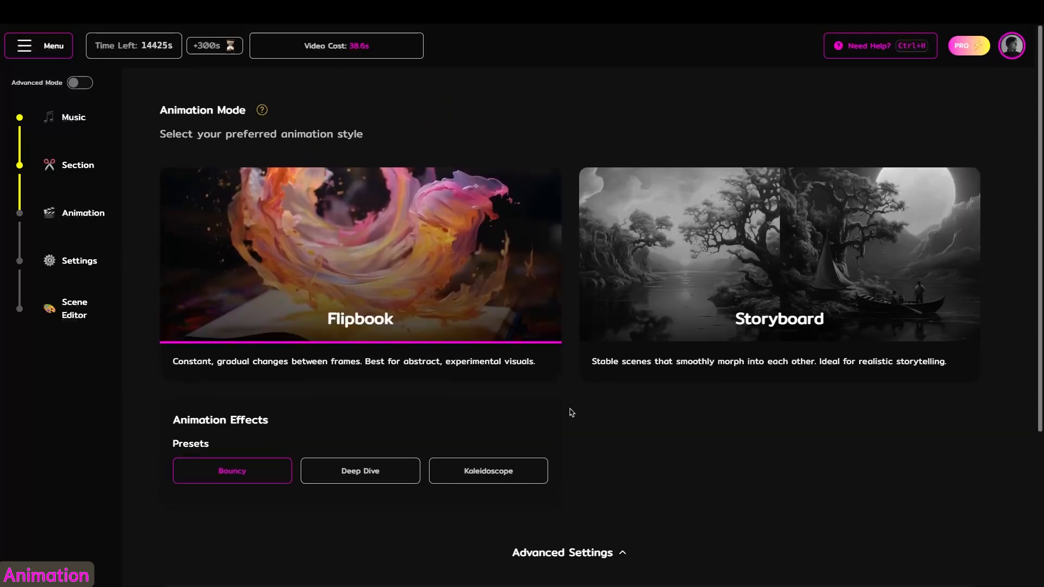
{"action": "left_click", "coordinate": [685, 320]}
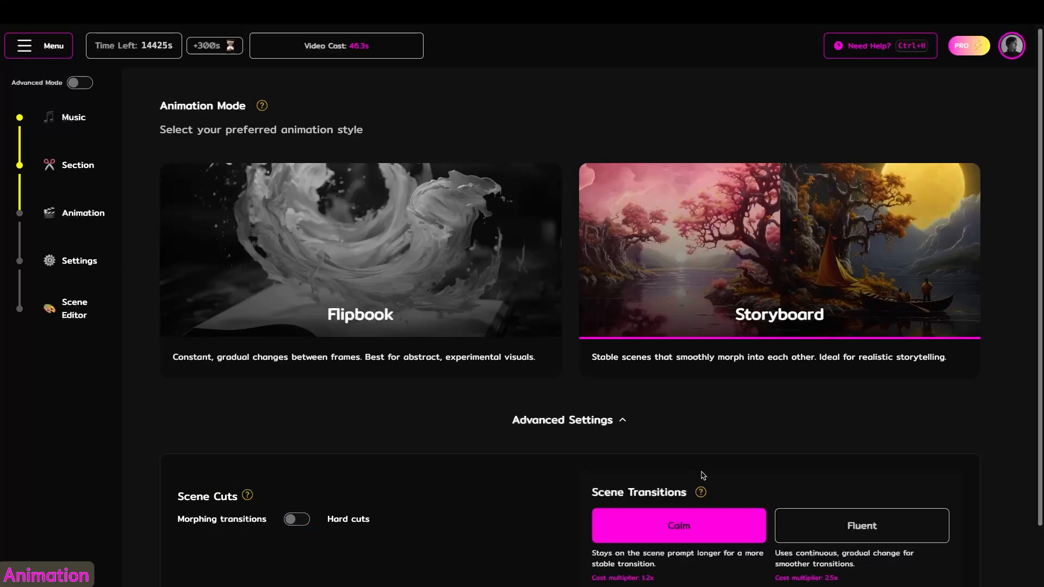
{"action": "left_click", "coordinate": [863, 525]}
{"action": "left_click", "coordinate": [677, 530]}
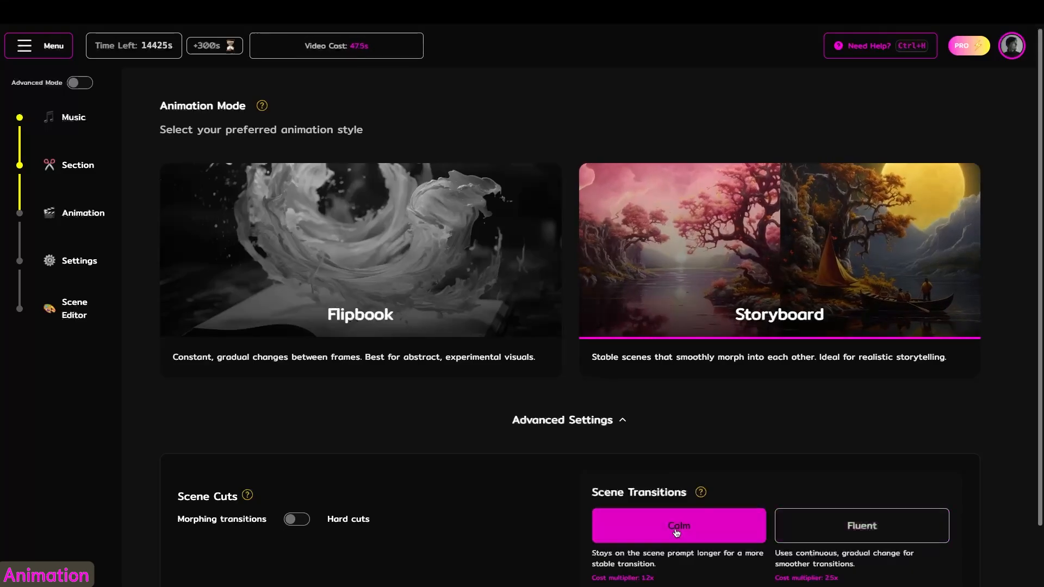
{"action": "left_click", "coordinate": [863, 533]}
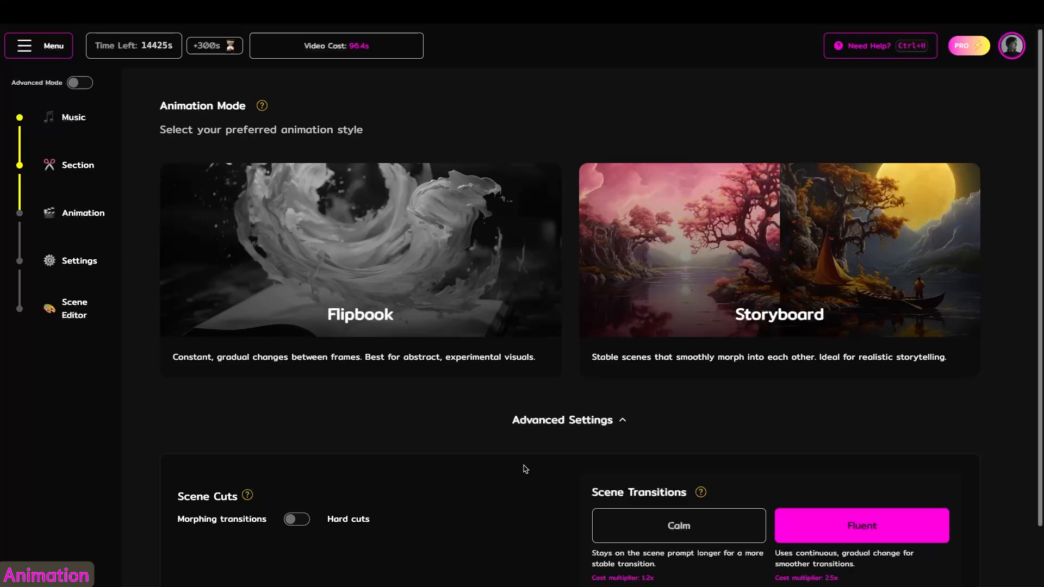
- Go to the visual settings, try several video style examples, and choose the psychedelic surrealist painting style
{"action": "scroll", "coordinate": [526, 469], "scroll_direction": "down", "scroll_amount": 2}
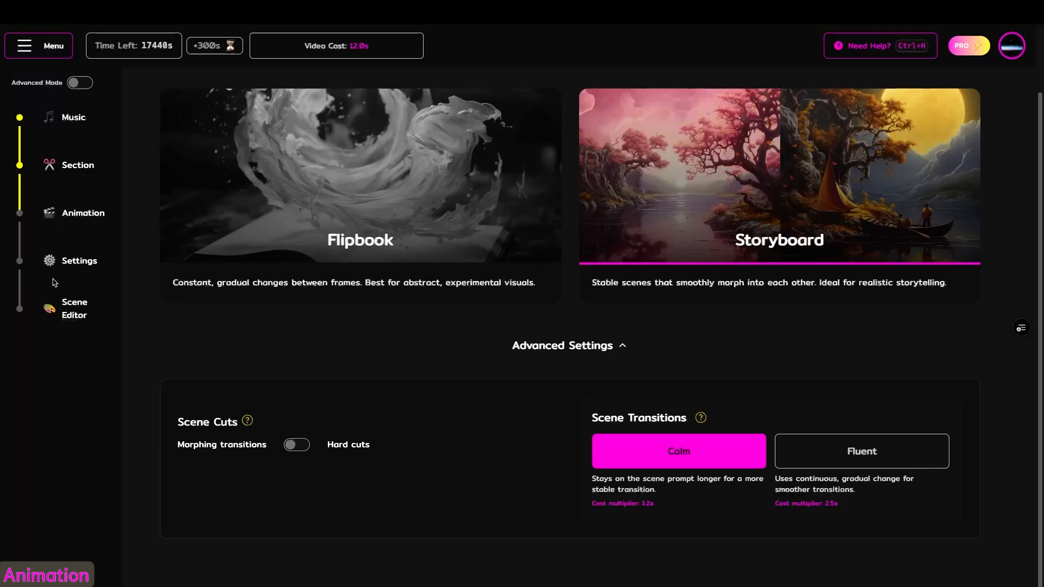
{"action": "left_click", "coordinate": [61, 263]}
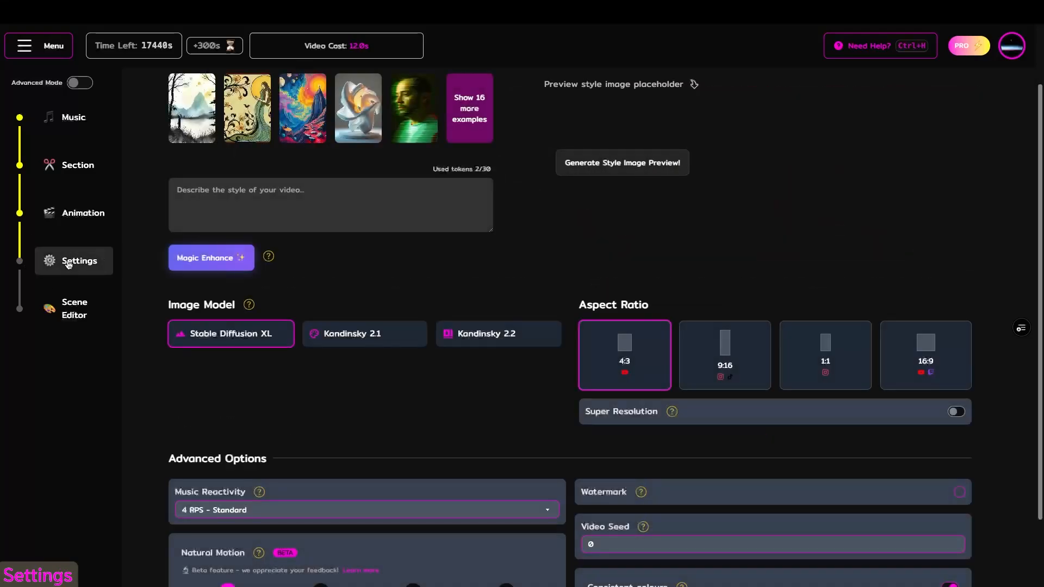
{"action": "scroll", "coordinate": [423, 326], "scroll_direction": "up", "scroll_amount": 2}
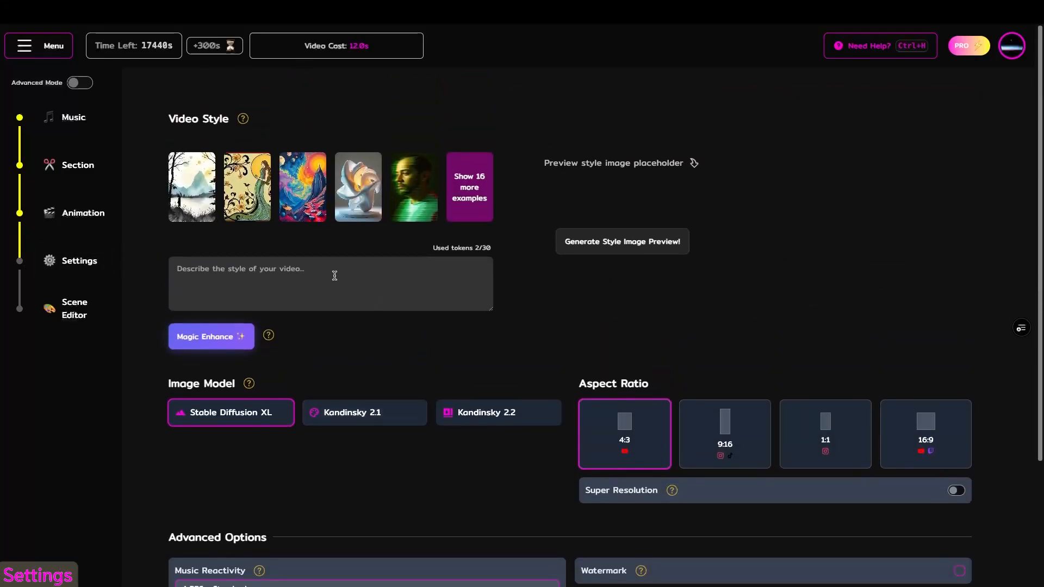
{"action": "left_click", "coordinate": [198, 220]}
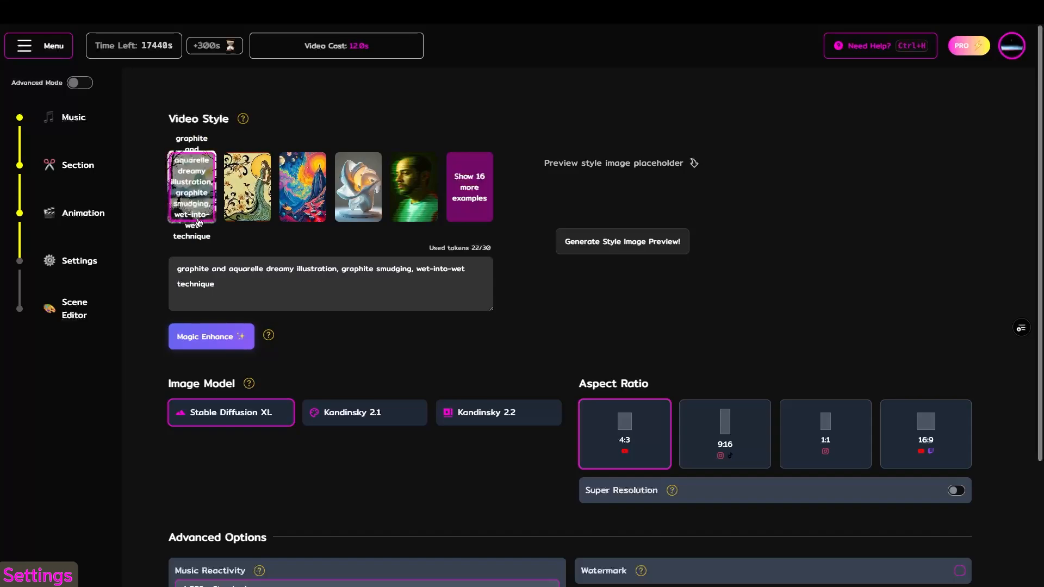
{"action": "left_click", "coordinate": [293, 215]}
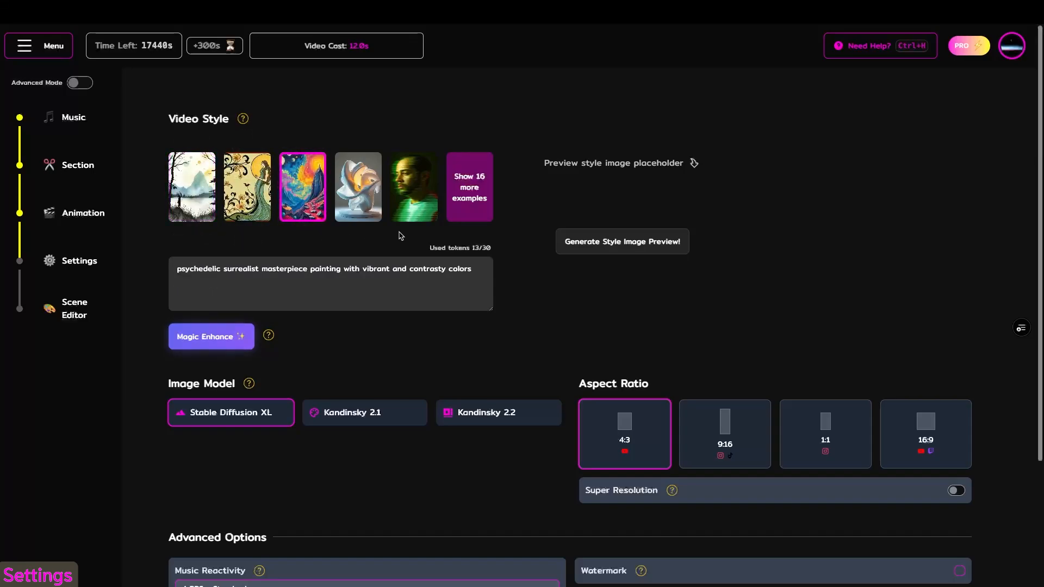
{"action": "left_click", "coordinate": [413, 196]}
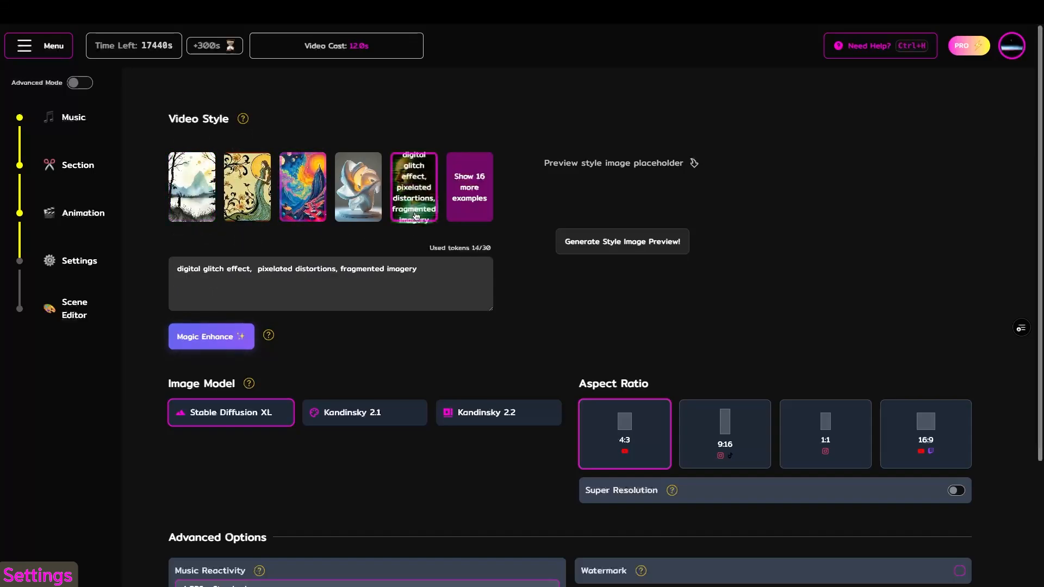
{"action": "left_click", "coordinate": [314, 211]}
- Rewrite the video style description as "psychedelic surrealist, dark atmosphere, cinematic, detailed"
{"action": "left_click_drag", "start_coordinate": [477, 269], "coordinate": [285, 266]}
{"action": "key", "text": "BackSpace"}
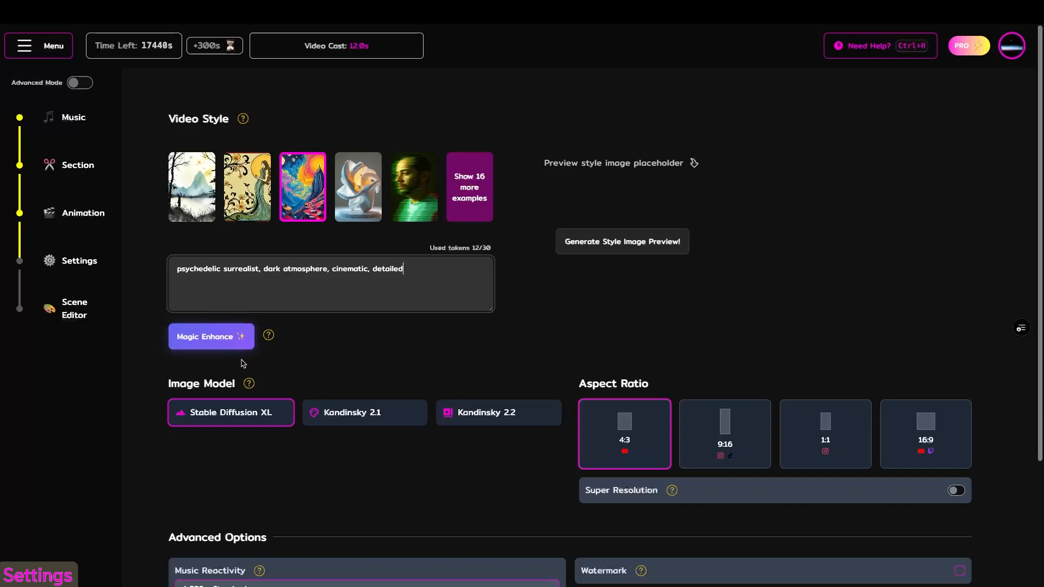
- Enhance the video style description with Magic Enhance and use Stable Diffusion XL as the image model
{"action": "left_click", "coordinate": [199, 337]}
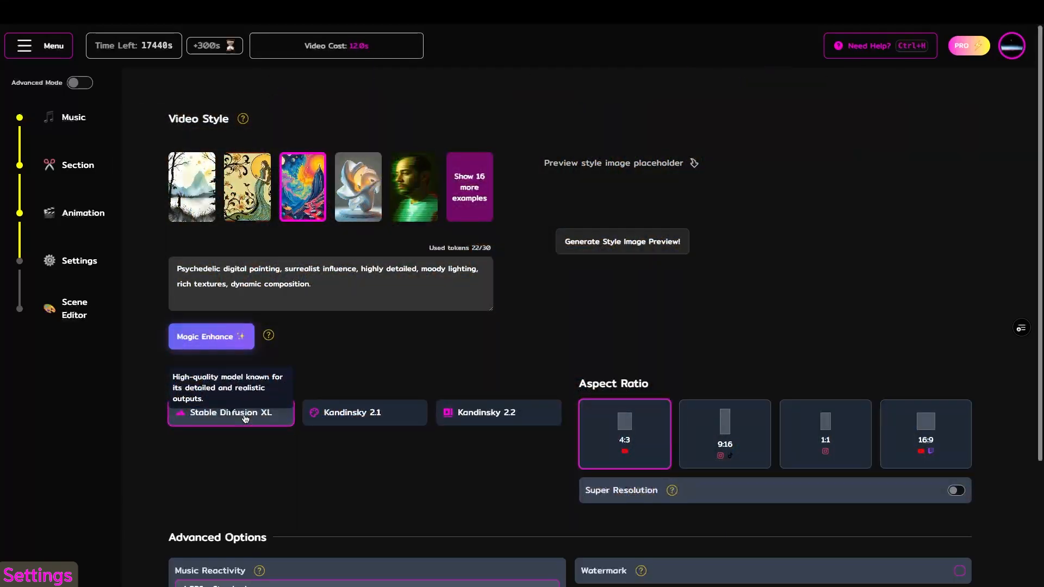
{"action": "left_click", "coordinate": [245, 416]}
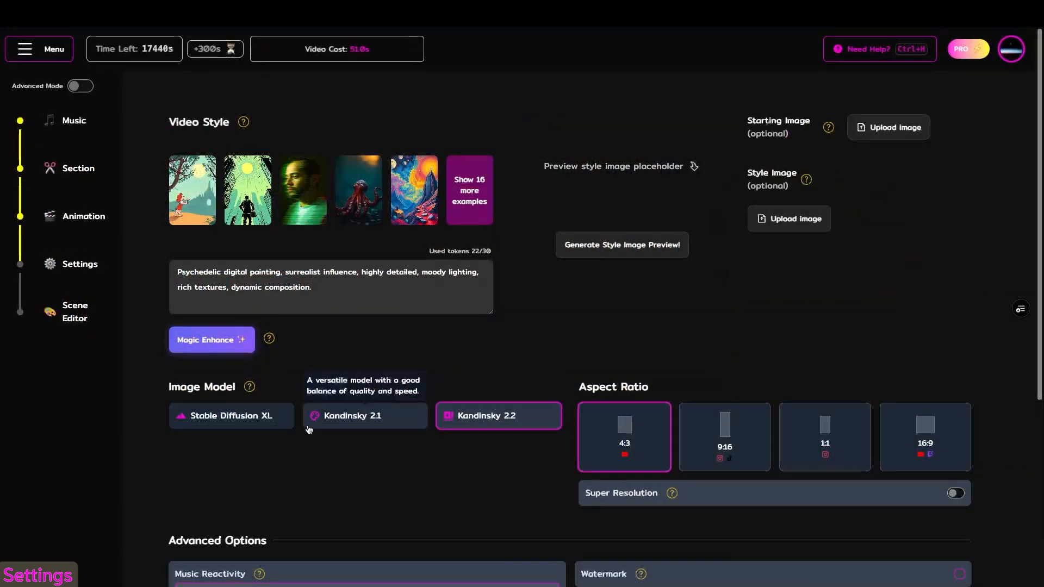
{"action": "left_click", "coordinate": [228, 420]}
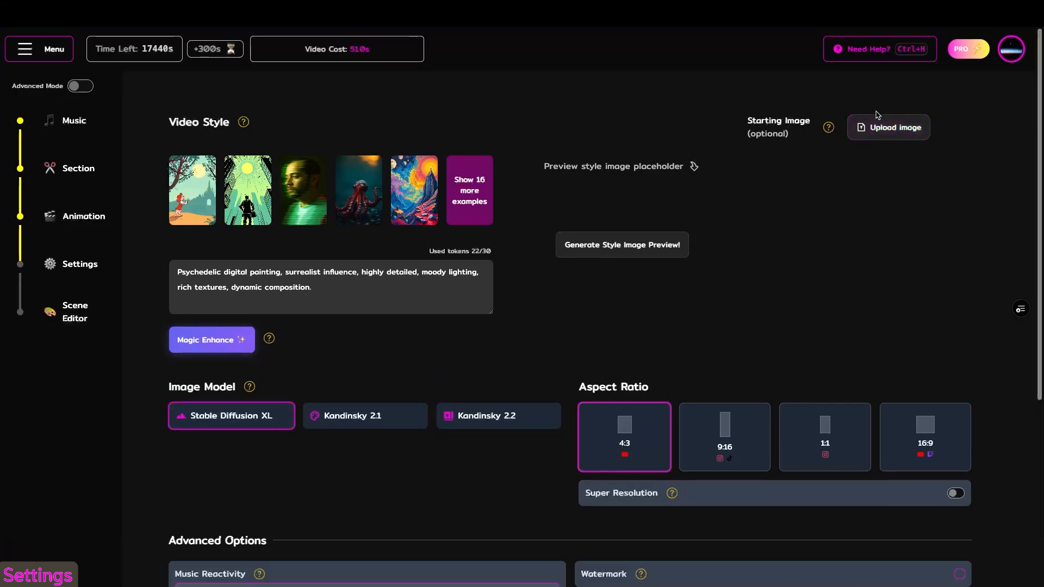
- Upload tmpsjumbdys.jpg as the video's starting image and generate a style image preview
{"action": "left_click", "coordinate": [882, 135]}
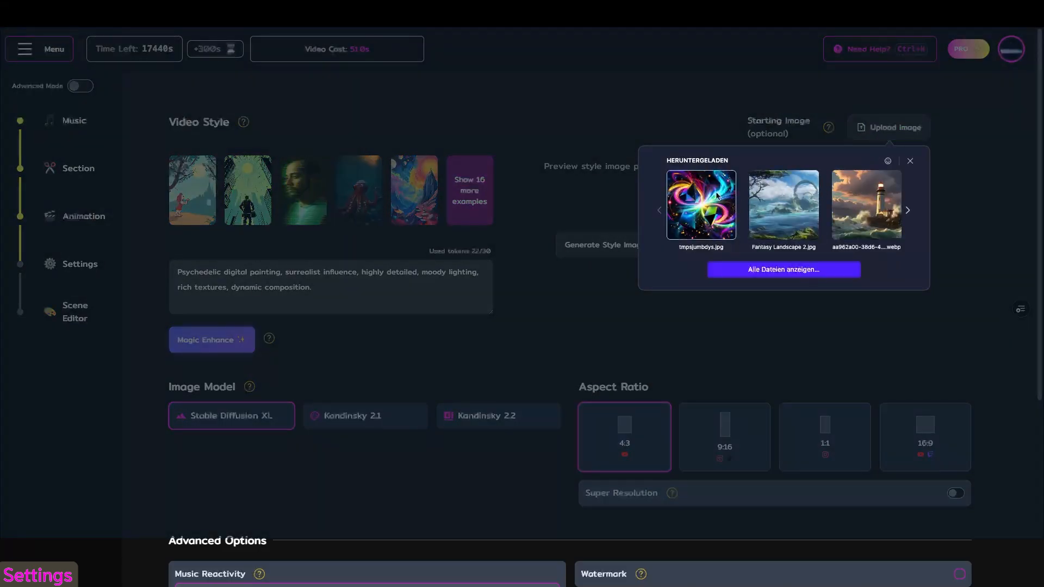
{"action": "left_click", "coordinate": [701, 205]}
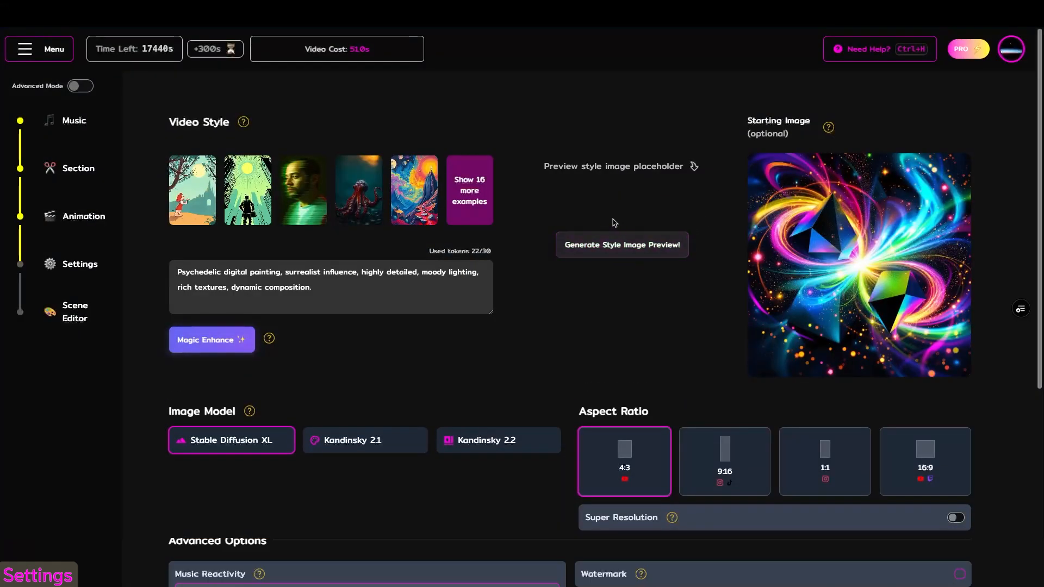
{"action": "left_click", "coordinate": [632, 249]}
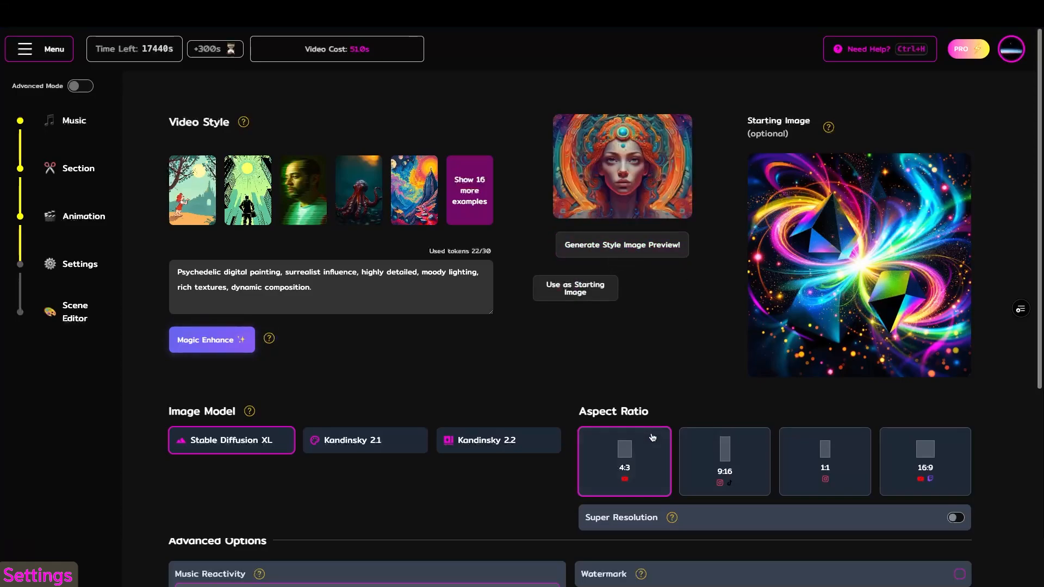
- Try the 9:16 aspect ratio, choose 16:9 for the video, and leave Super Resolution off
{"action": "left_click", "coordinate": [725, 445]}
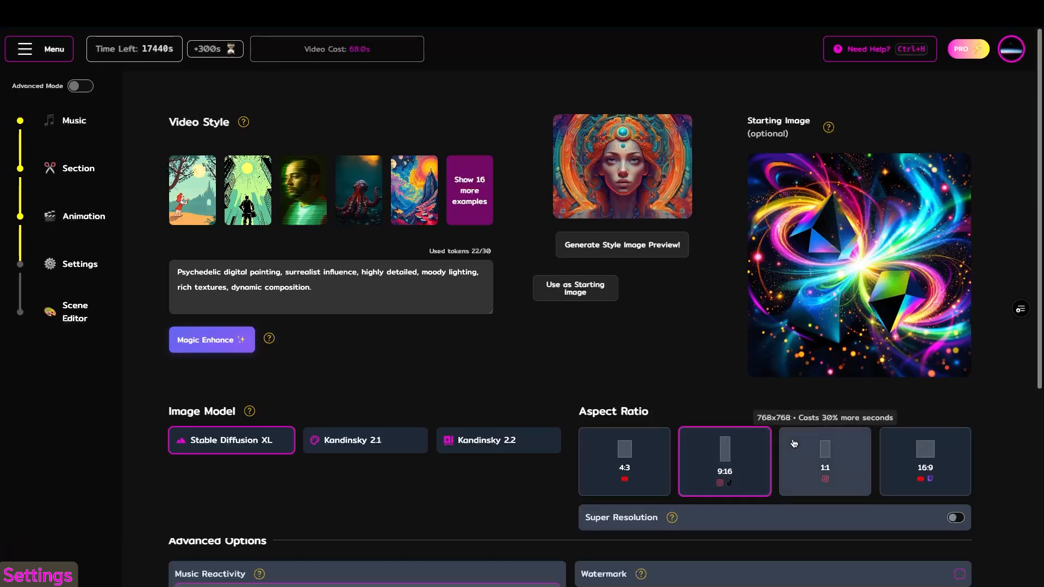
{"action": "left_click", "coordinate": [892, 445]}
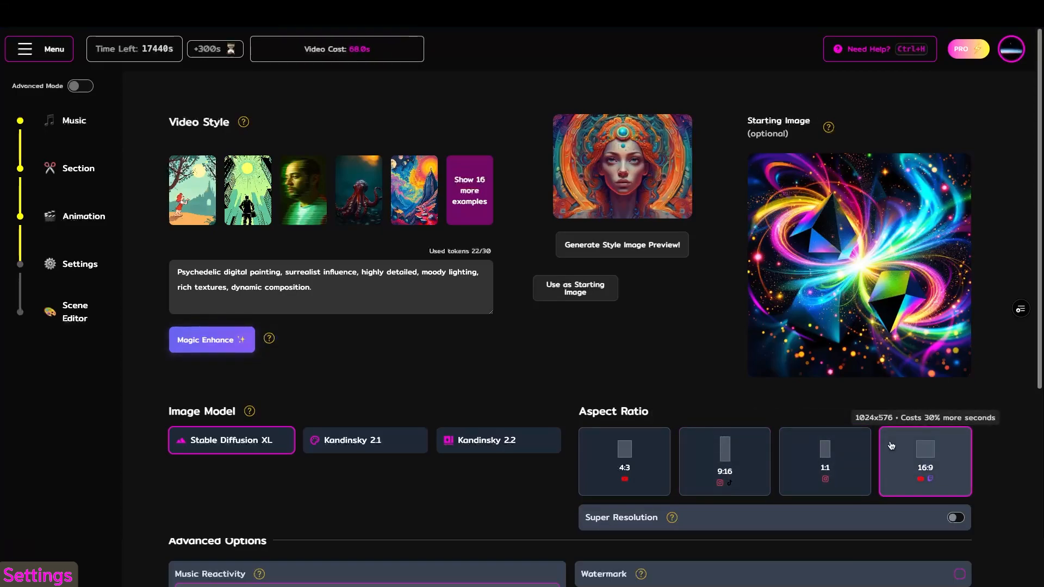
{"action": "scroll", "coordinate": [514, 370], "scroll_direction": "down", "scroll_amount": 3}
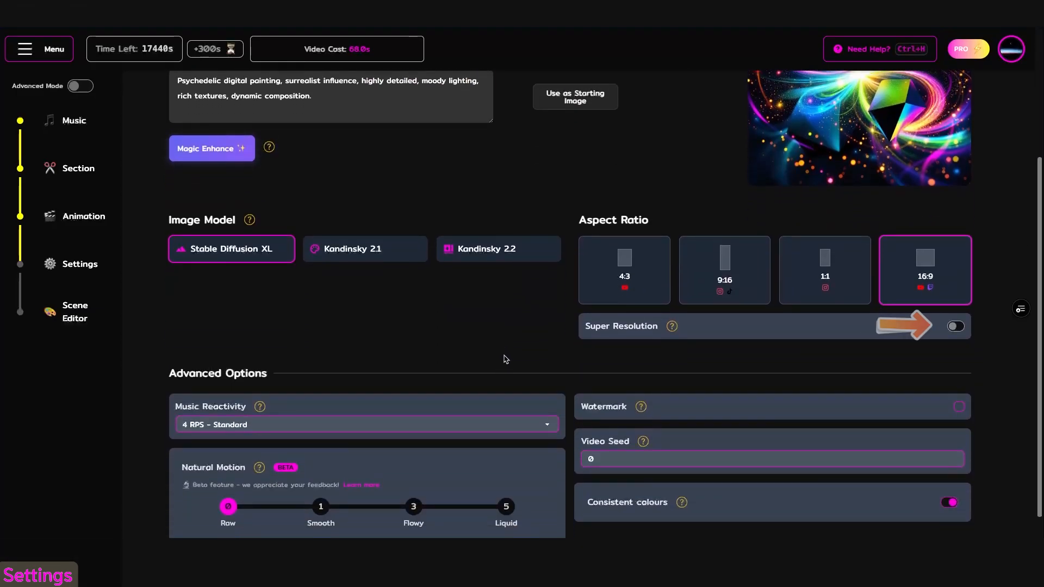
{"action": "left_click", "coordinate": [952, 327]}
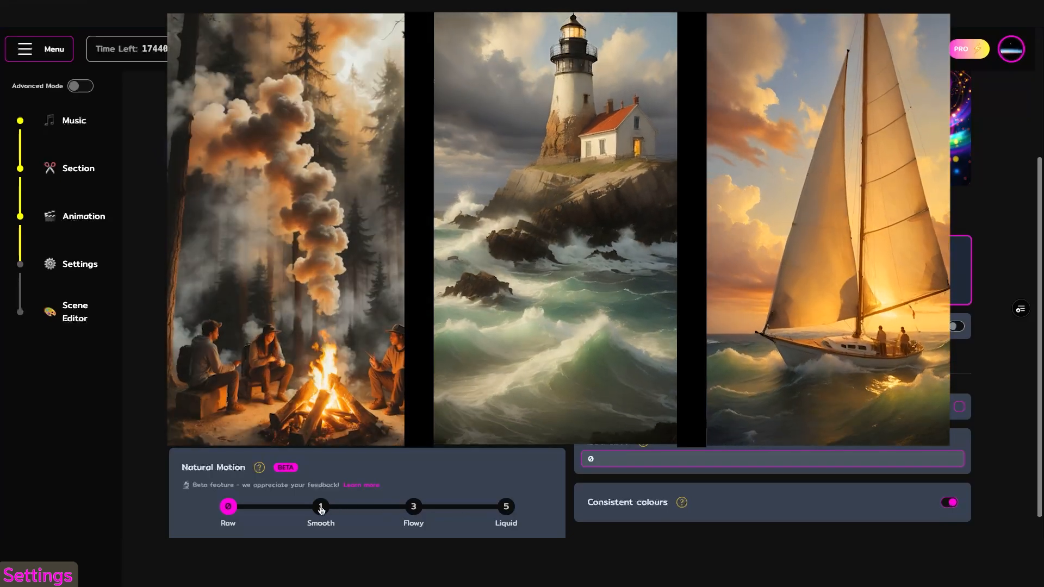
- Compare the Natural Motion levels, choose 3 (Flowy), and set Music Reactivity to 8 RPS - Smooth
{"action": "left_click", "coordinate": [321, 507]}
{"action": "left_click", "coordinate": [413, 507]}
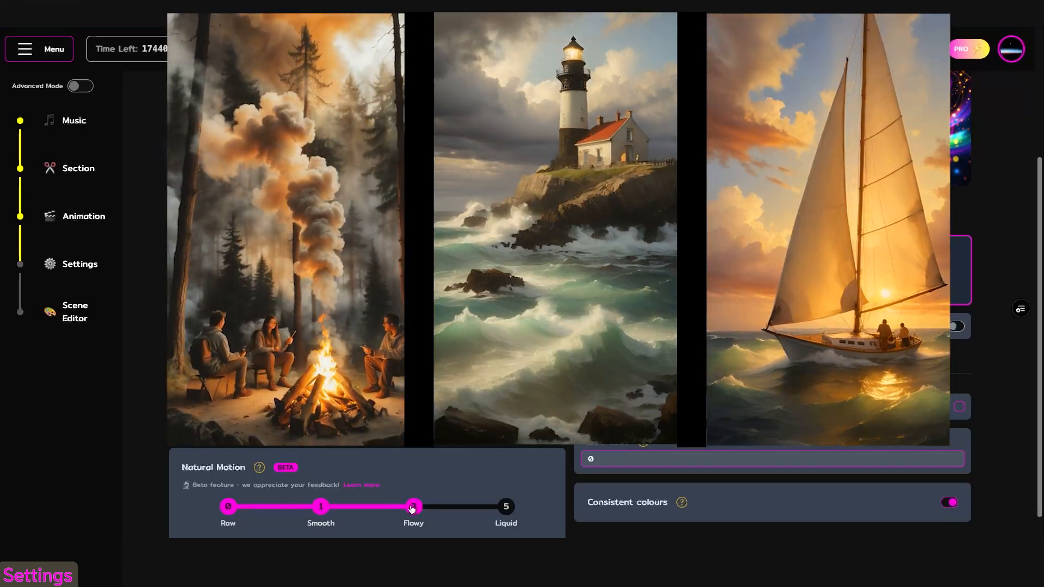
{"action": "left_click", "coordinate": [505, 508]}
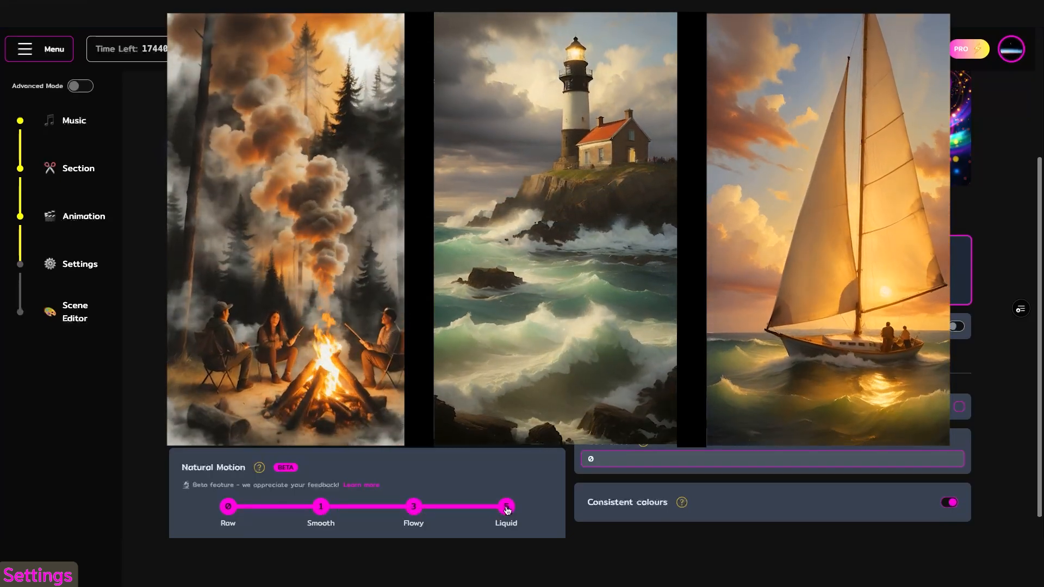
{"action": "left_click", "coordinate": [399, 508]}
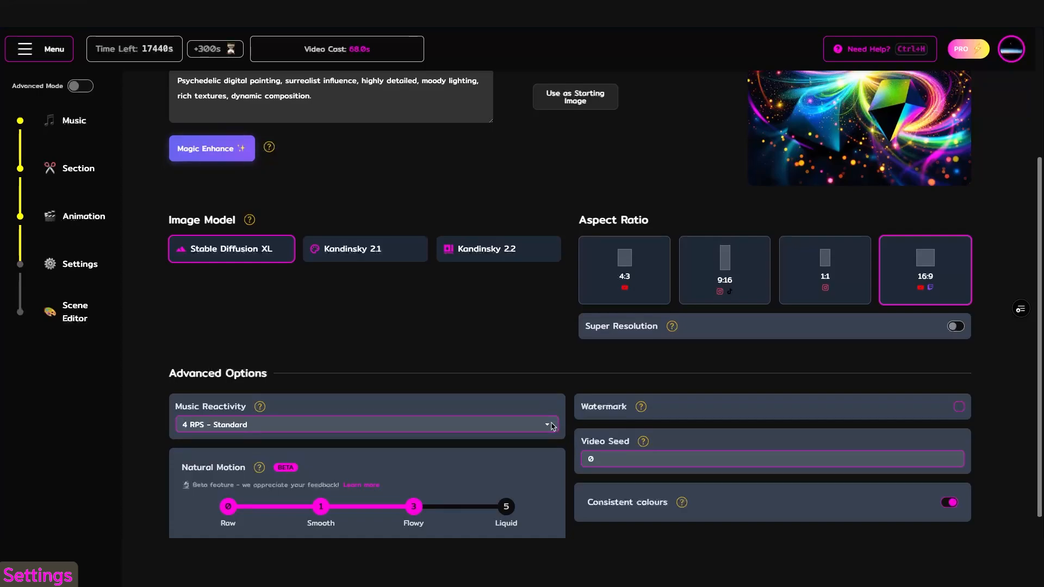
{"action": "left_click", "coordinate": [553, 426]}
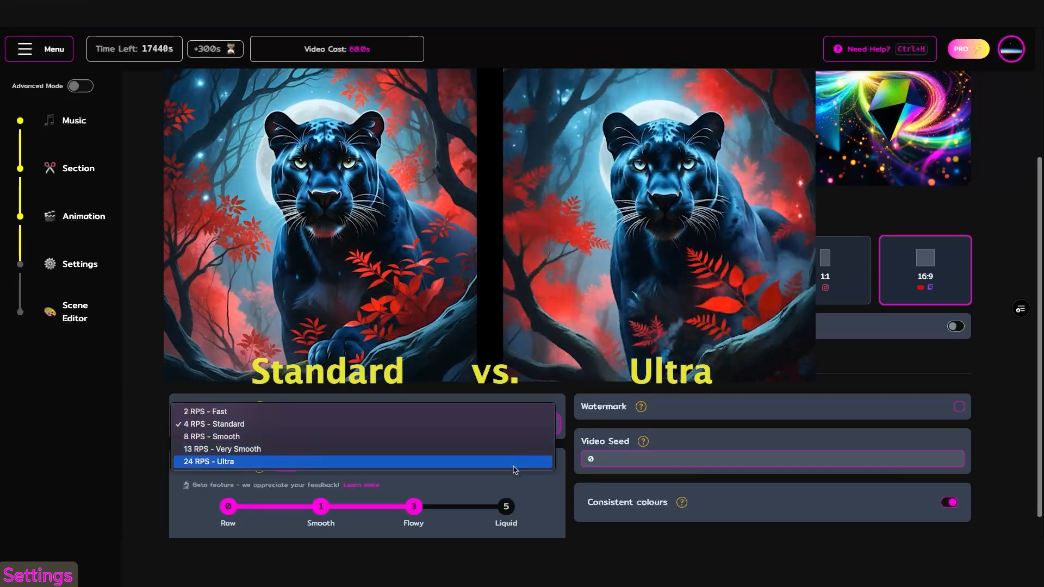
{"action": "left_click", "coordinate": [516, 436]}
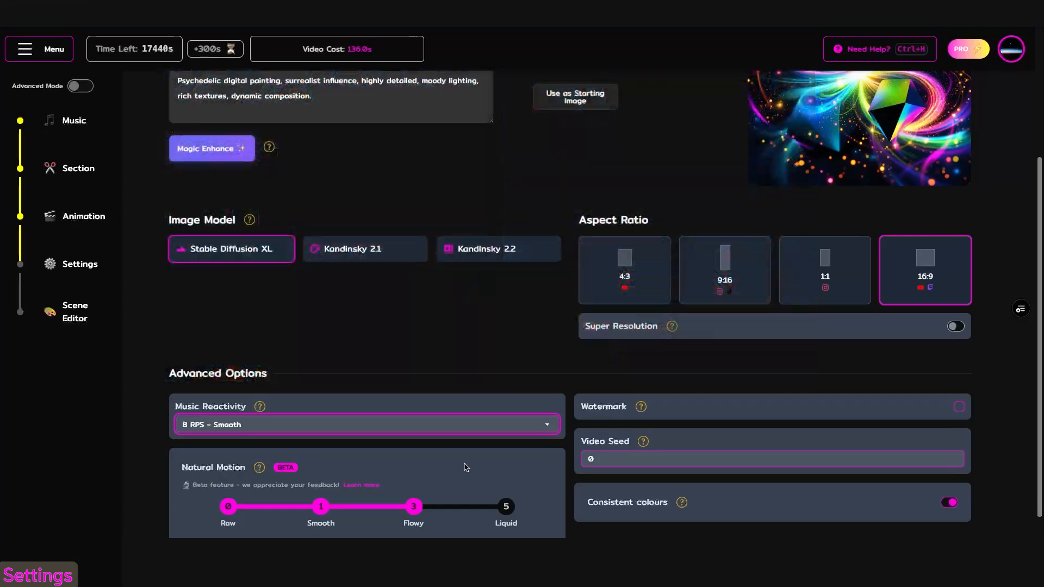
- Try a video seed of 5, return the seed to 0, and toggle the watermark option
{"action": "left_click", "coordinate": [601, 459]}
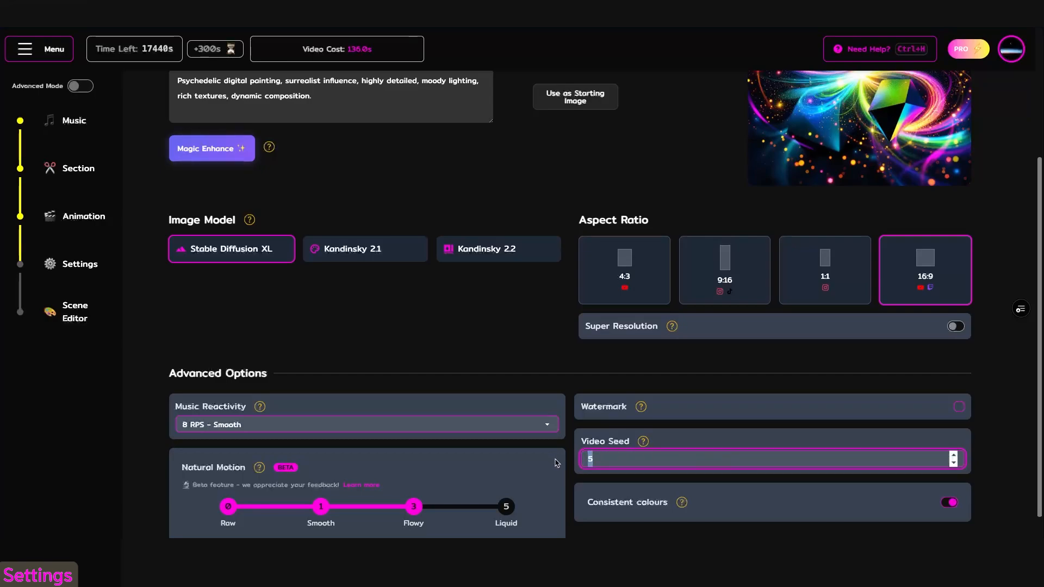
{"action": "type", "text": "0"}
{"action": "left_click", "coordinate": [959, 411]}
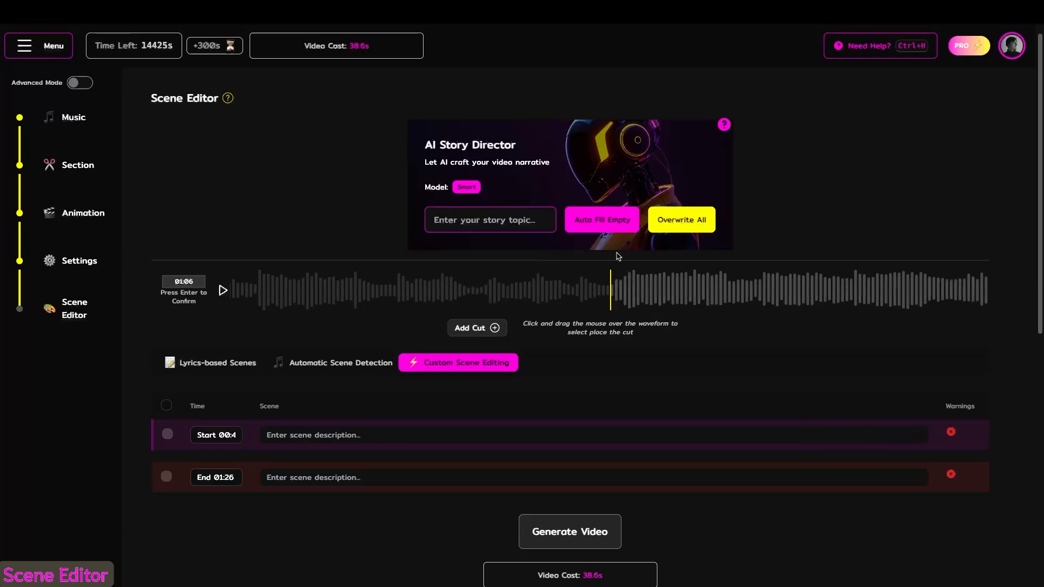
- Auto-fill the empty scenes from the story topic "a hero fighting his quest through a fantasy landscape"
{"action": "left_click", "coordinate": [483, 232]}
{"action": "type", "text": "a "}
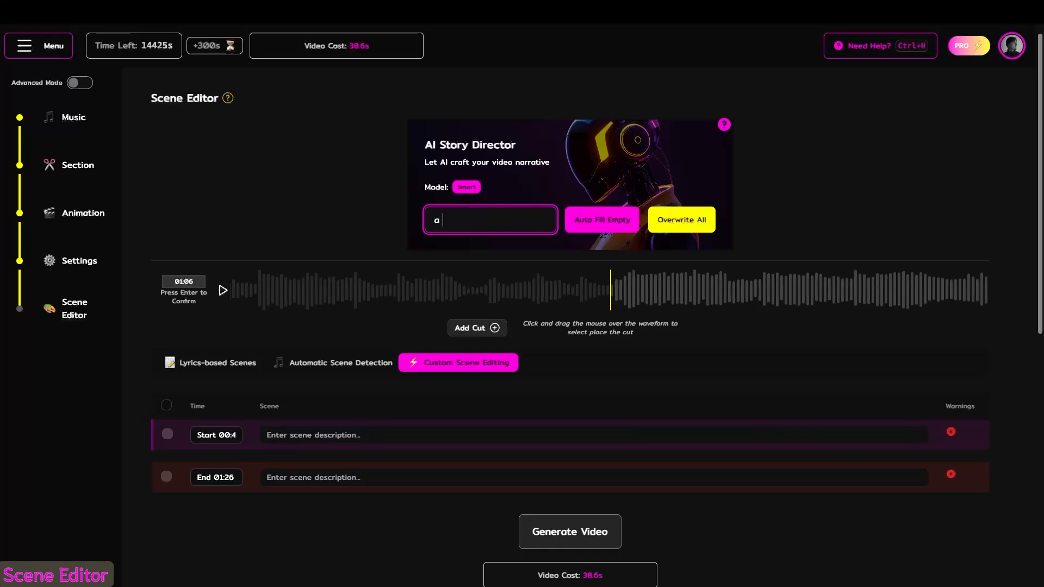
{"action": "type", "text": "hero fighting his quest"}
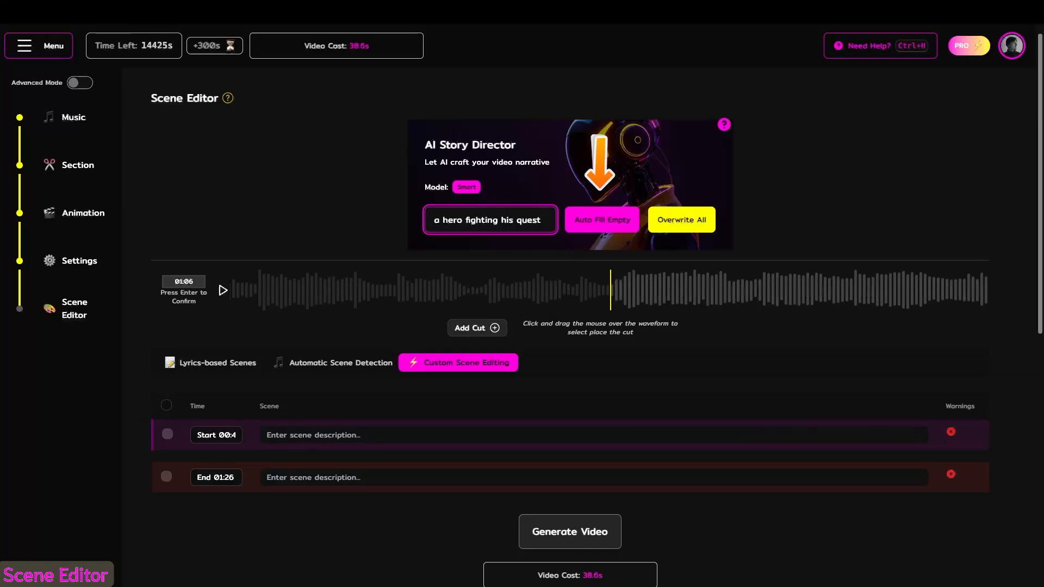
{"action": "type", "text": " through a fanta"}
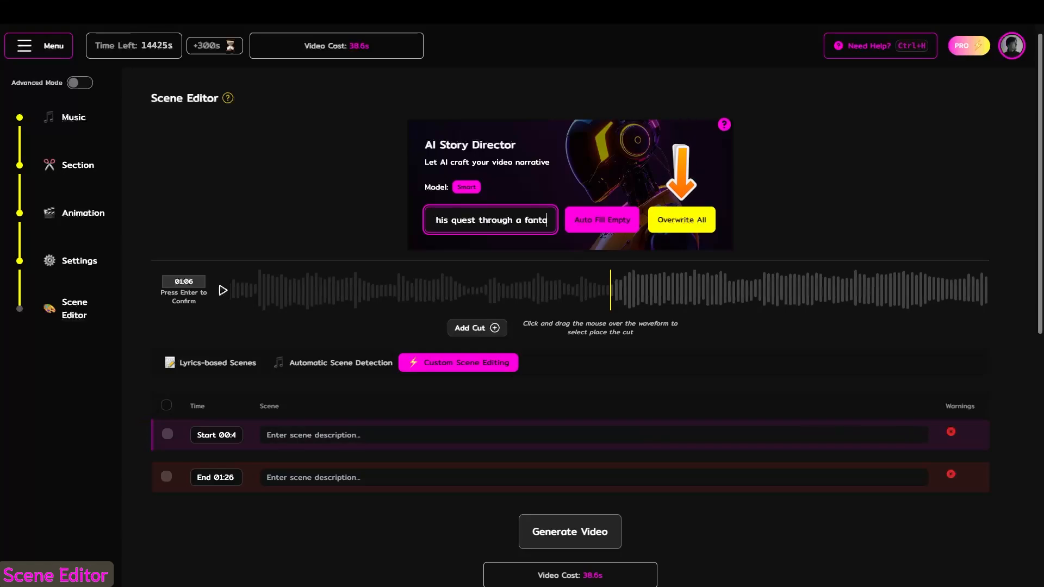
{"action": "type", "text": "sy landscape"}
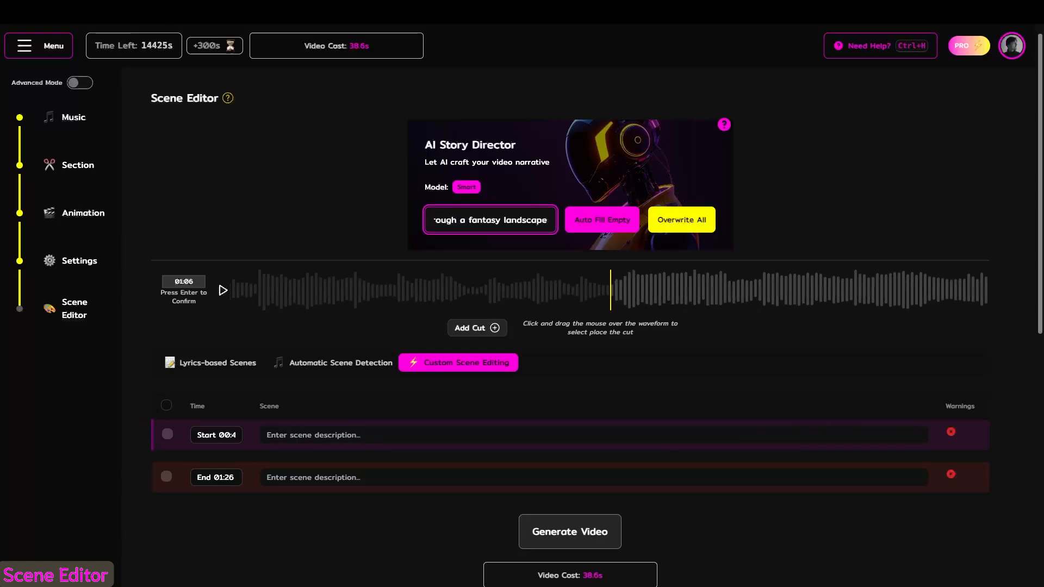
{"action": "left_click", "coordinate": [608, 222]}
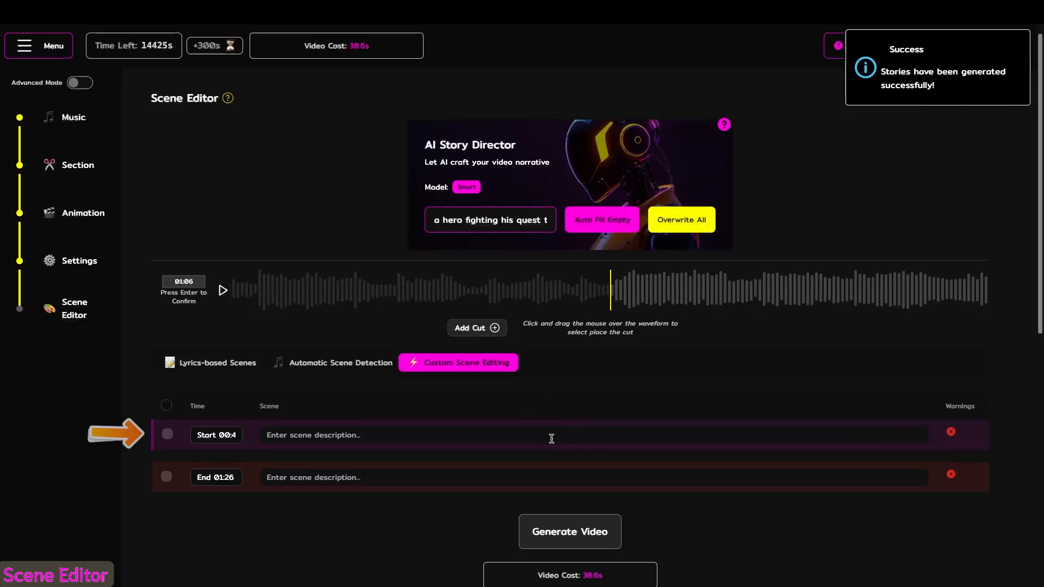
- Try "abc" as the start scene's description and restore the generated description
{"action": "left_click_drag", "start_coordinate": [774, 435], "coordinate": [265, 442]}
{"action": "type", "text": "abc"}
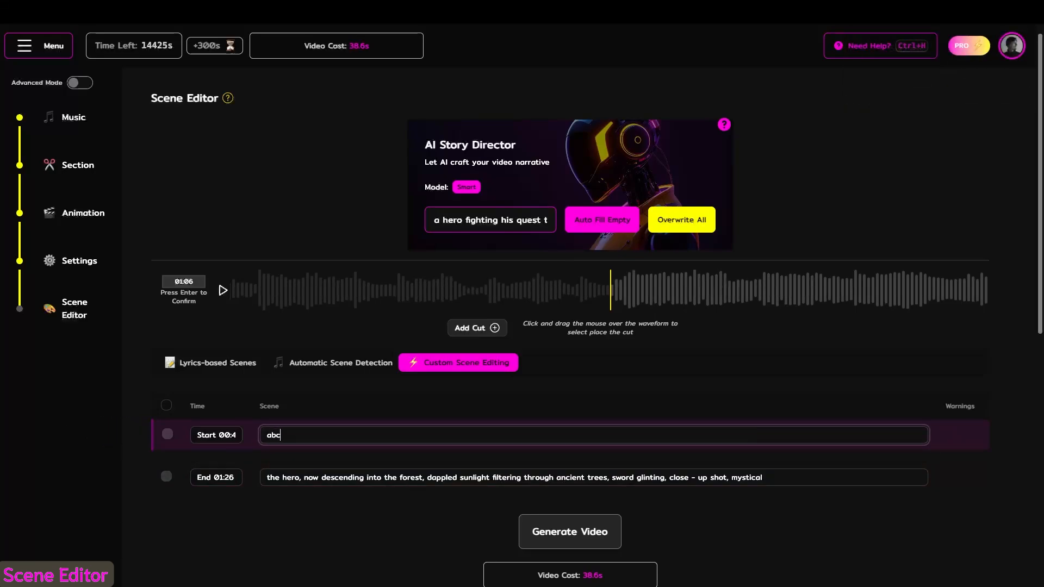
{"action": "key", "text": "ctrl+a"}
{"action": "type", "text": "a brave hero, golden sunlight filtering through ancient trees, low camera angle, mystical and adventurous"}
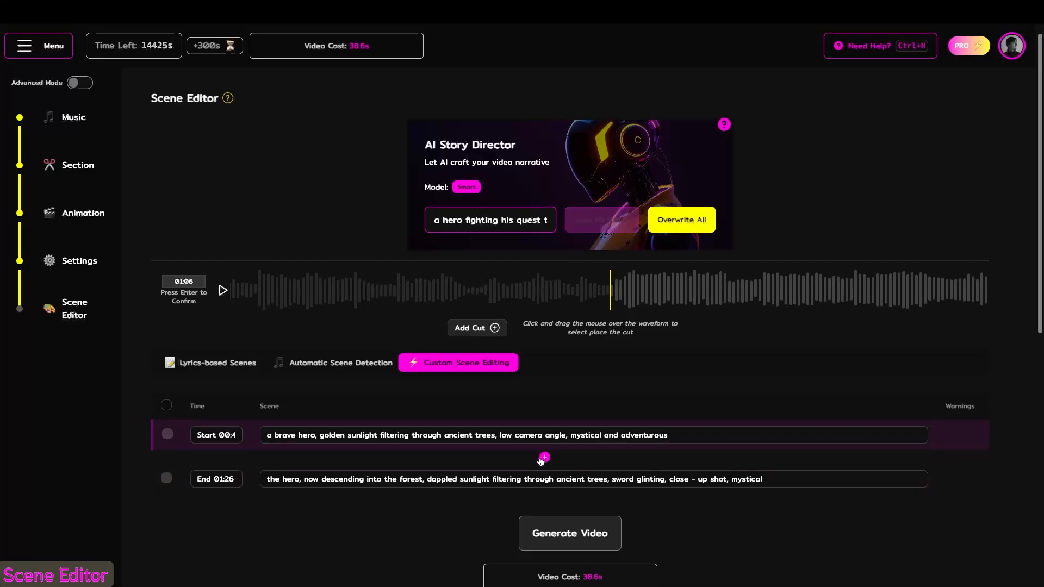
- Insert three scenes between the start and end scenes and move the middle one's time to 00:58
{"action": "left_click", "coordinate": [544, 458]}
{"action": "left_click", "coordinate": [545, 458]}
{"action": "left_click", "coordinate": [544, 459]}
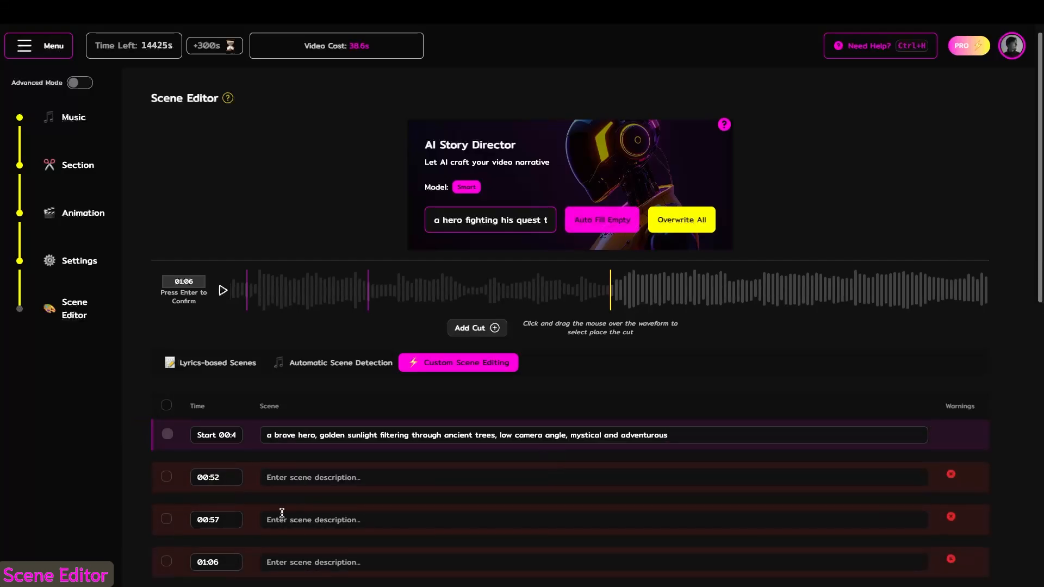
{"action": "left_click", "coordinate": [218, 519]}
- Delete the three empty scenes between the start and end scenes
{"action": "left_click", "coordinate": [166, 477]}
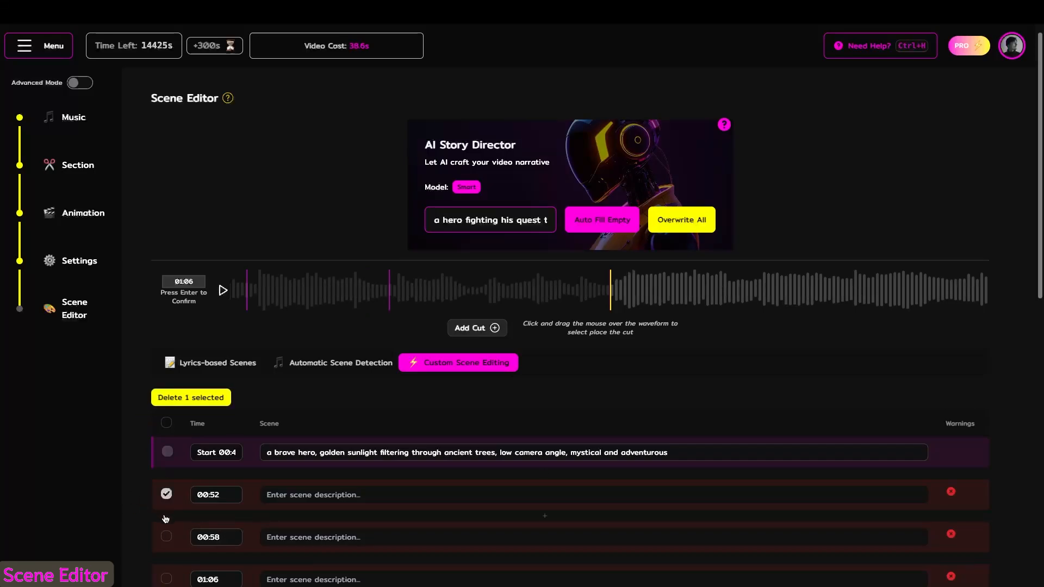
{"action": "left_click", "coordinate": [166, 536]}
{"action": "left_click", "coordinate": [166, 579]}
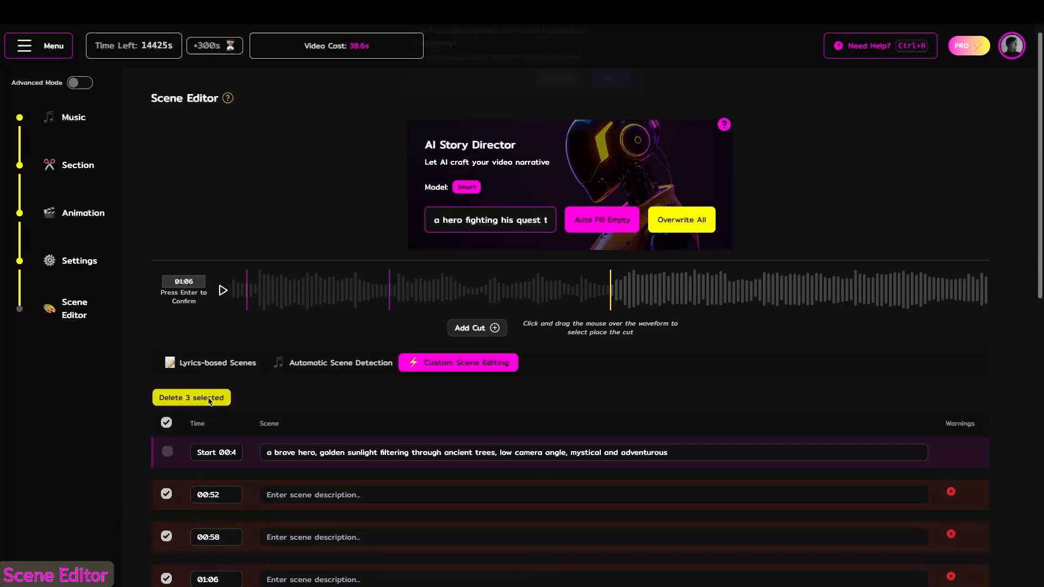
{"action": "left_click", "coordinate": [192, 397]}
{"action": "left_click", "coordinate": [608, 89]}
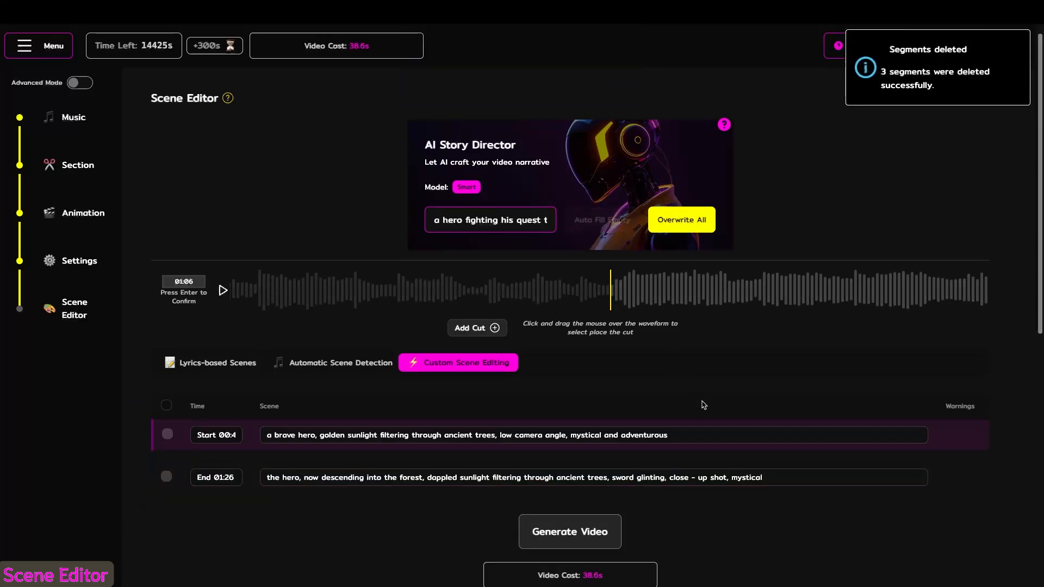
- Edit the start scene and upload the green valley landscape picture as its starting image
{"action": "left_click", "coordinate": [704, 435]}
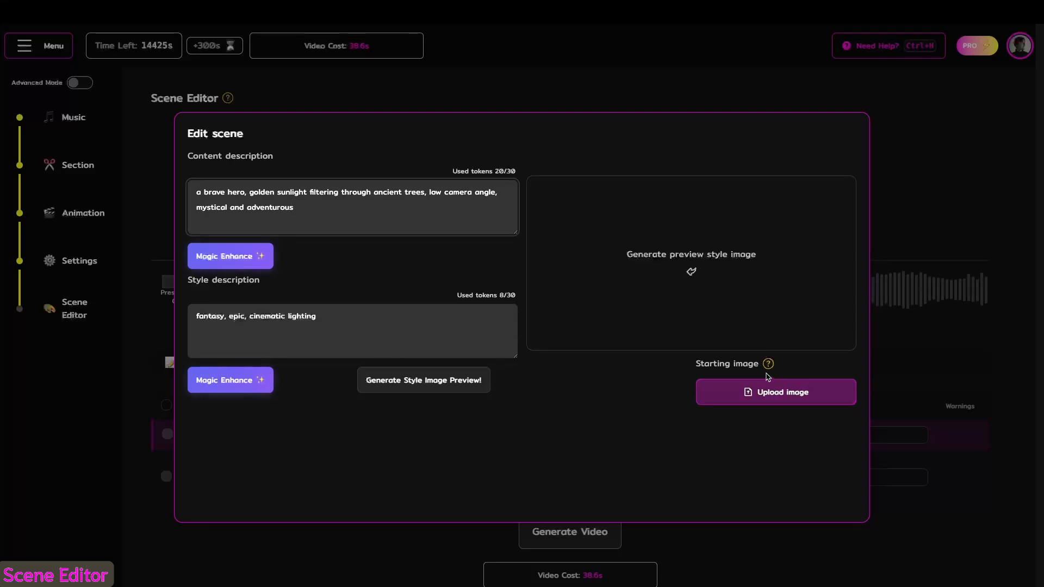
{"action": "left_click", "coordinate": [769, 392]}
{"action": "left_click", "coordinate": [914, 111]}
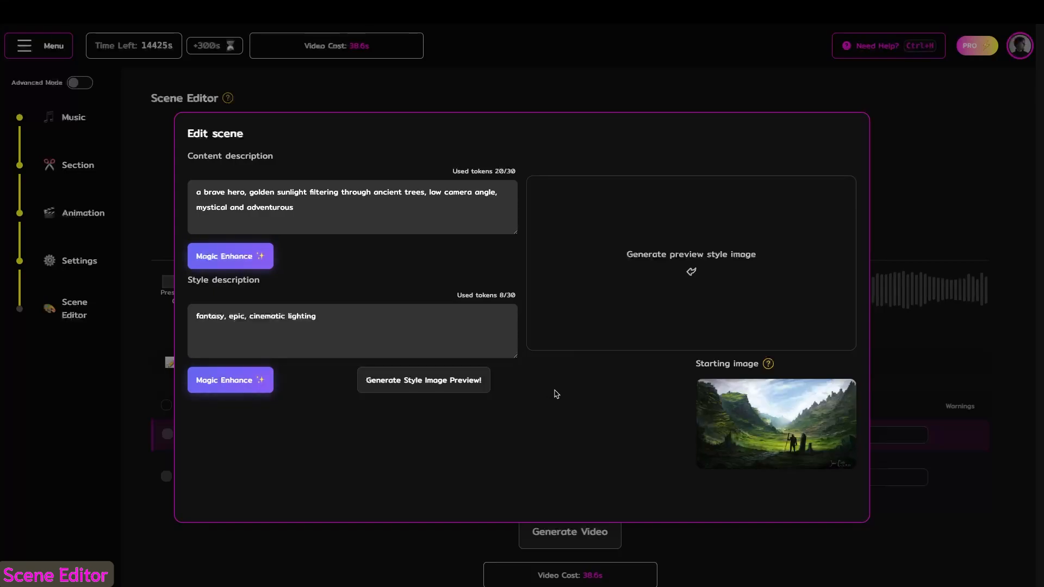
{"action": "mouse_move", "coordinate": [750, 420]}
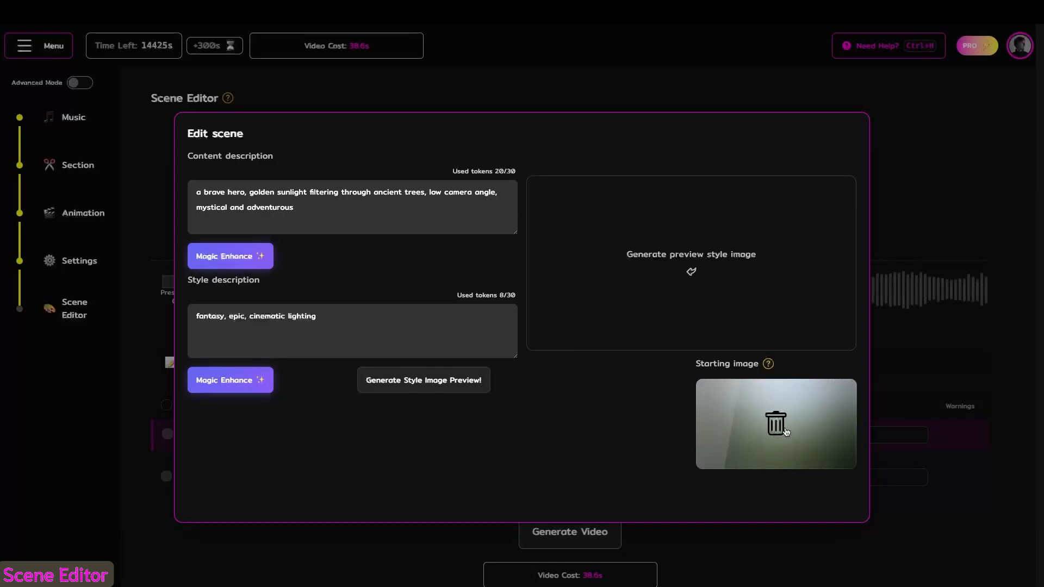
{"action": "left_click", "coordinate": [882, 409]}
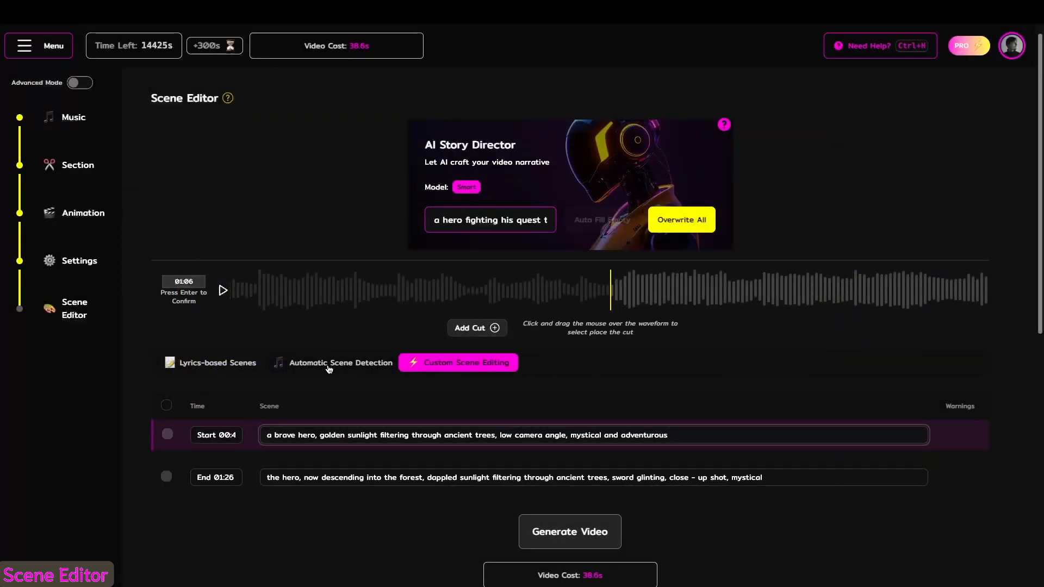
- Try Automatic Scene Detection, switch to Lyrics-based Scenes, and go through the lyric lines in the scene list
{"action": "left_click", "coordinate": [328, 364]}
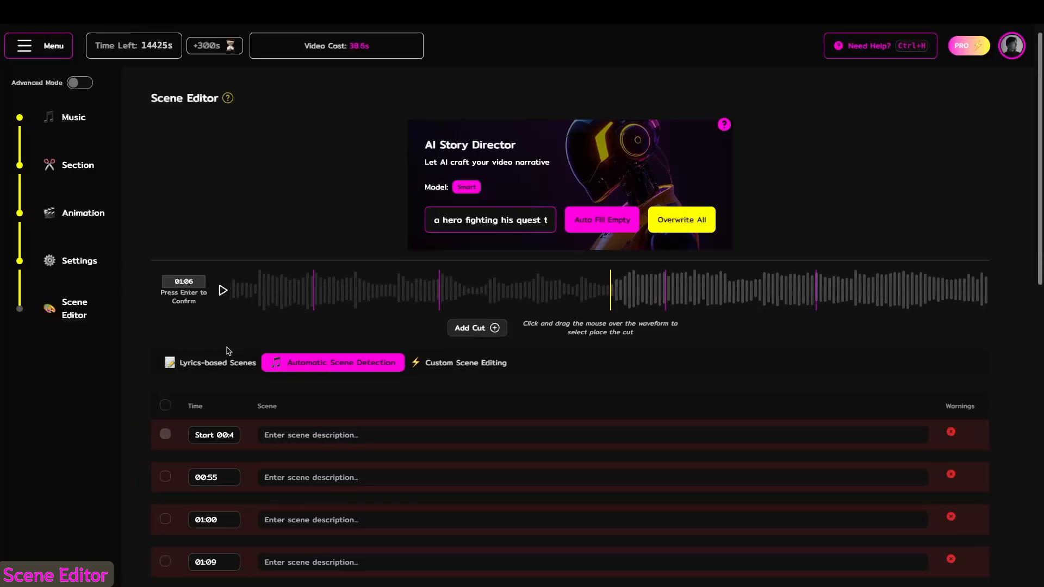
{"action": "left_click", "coordinate": [209, 363]}
{"action": "scroll", "coordinate": [446, 372], "scroll_direction": "down", "scroll_amount": 1}
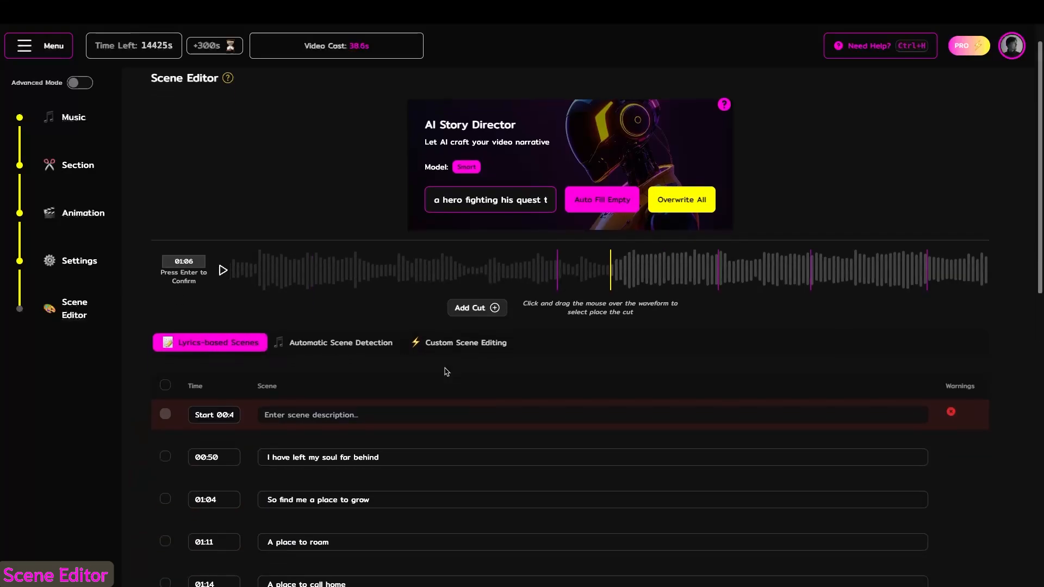
{"action": "scroll", "coordinate": [446, 372], "scroll_direction": "down", "scroll_amount": 3}
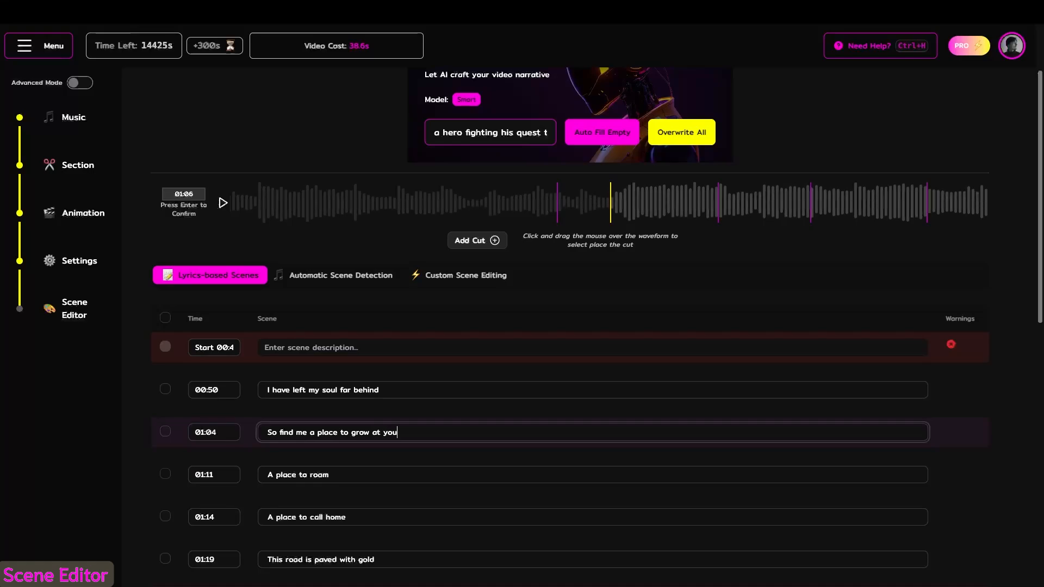
- Reword the 01:04 lyric scene as "So find me a place to grow at your place" and insert empty scenes directly below it
{"action": "type", "text": "ce"}
{"action": "left_click", "coordinate": [514, 456]}
{"action": "left_click", "coordinate": [544, 455]}
{"action": "left_click", "coordinate": [544, 454]}
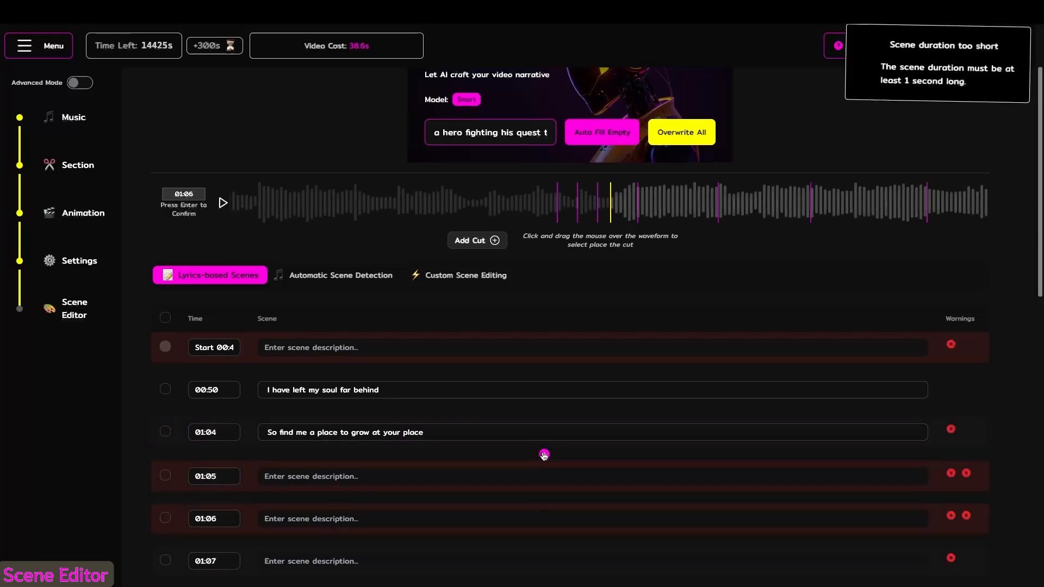
- Switch to Custom Scene Editing and add cuts at 00:58 and 01:05 on the waveform
{"action": "left_click", "coordinate": [466, 279]}
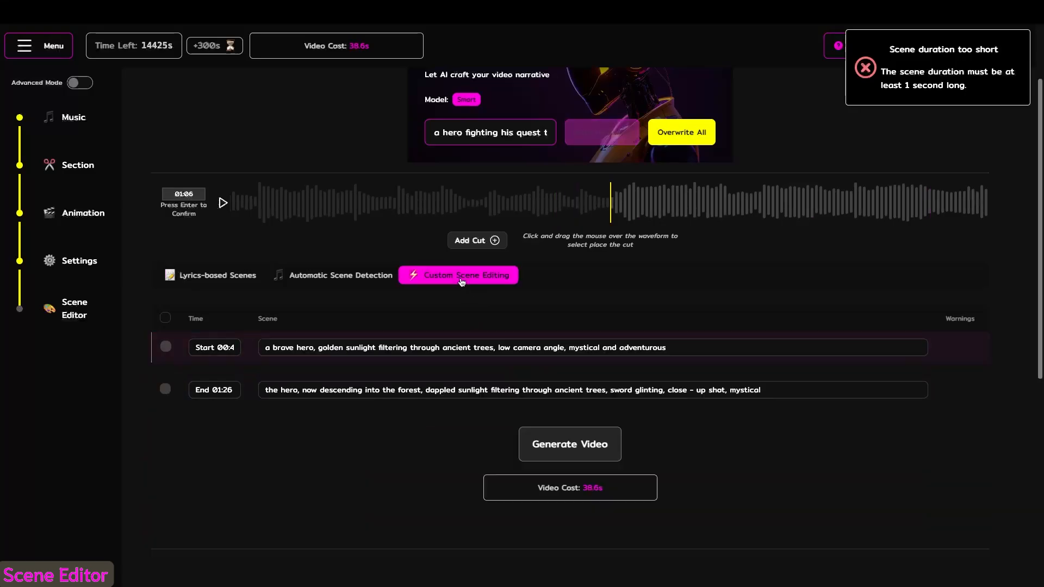
{"action": "left_click", "coordinate": [442, 199]}
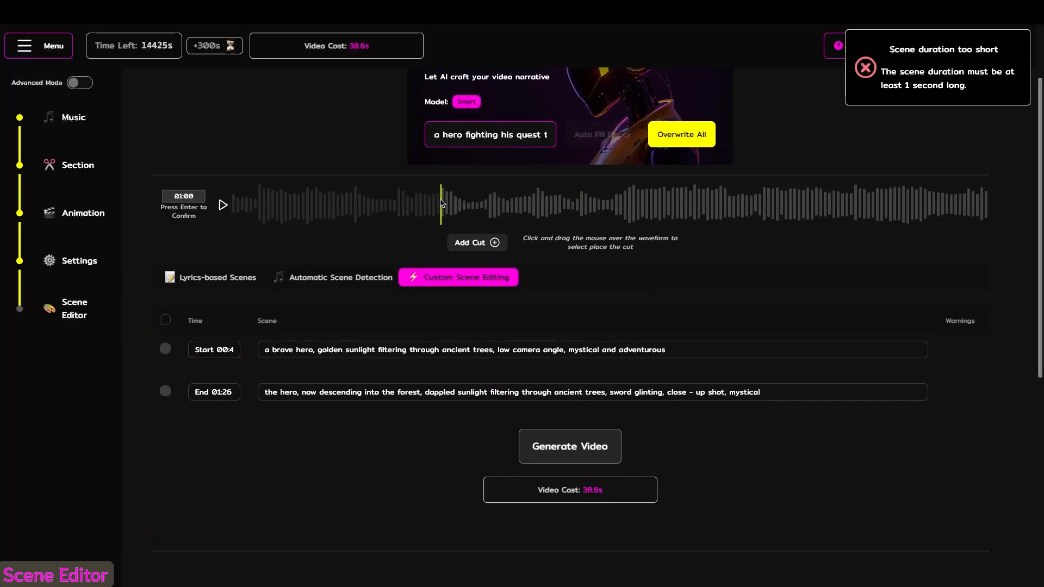
{"action": "left_click", "coordinate": [695, 205]}
{"action": "left_click", "coordinate": [407, 205]}
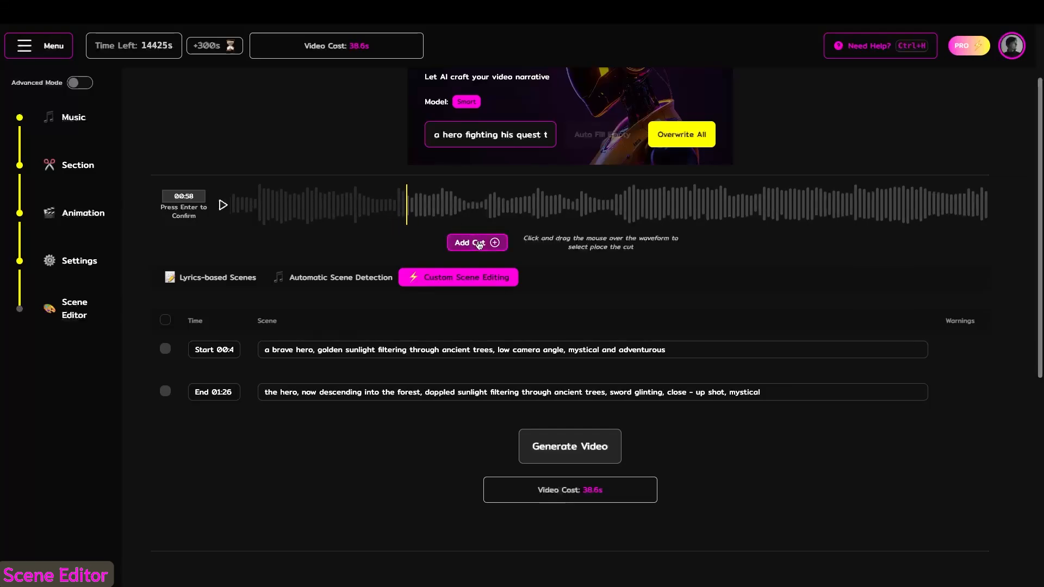
{"action": "left_click", "coordinate": [479, 243]}
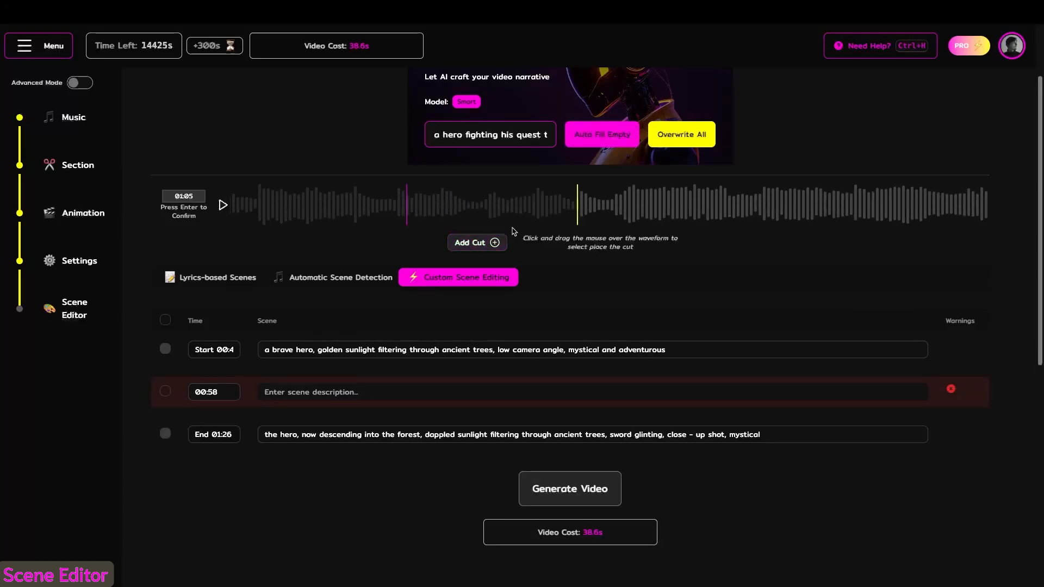
{"action": "left_click", "coordinate": [472, 243]}
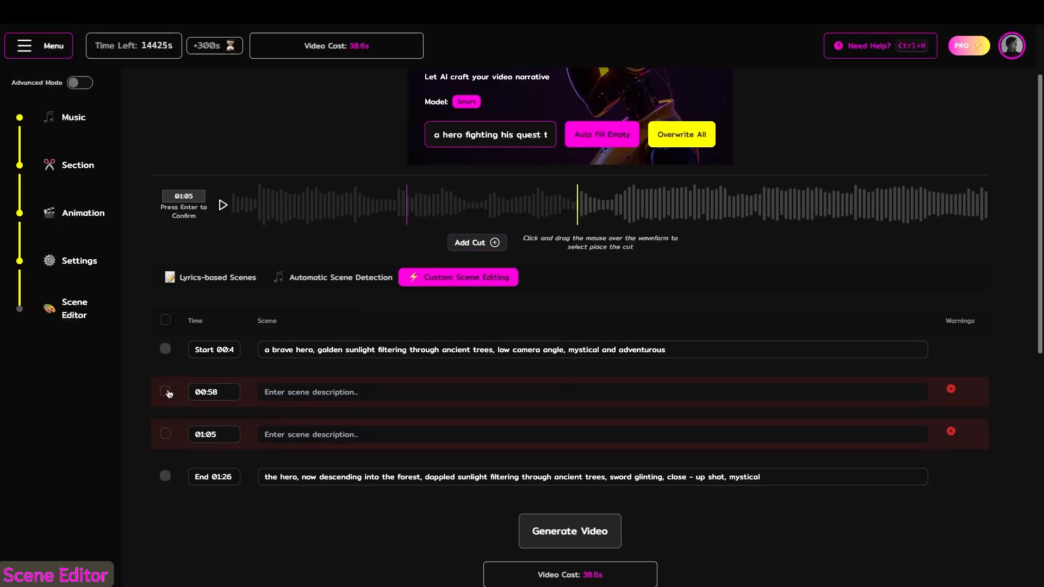
- Delete the two empty scenes at 00:58 and 01:05, keeping only the start and end scenes
{"action": "left_click", "coordinate": [166, 392]}
{"action": "left_click", "coordinate": [165, 451]}
{"action": "left_click", "coordinate": [191, 312]}
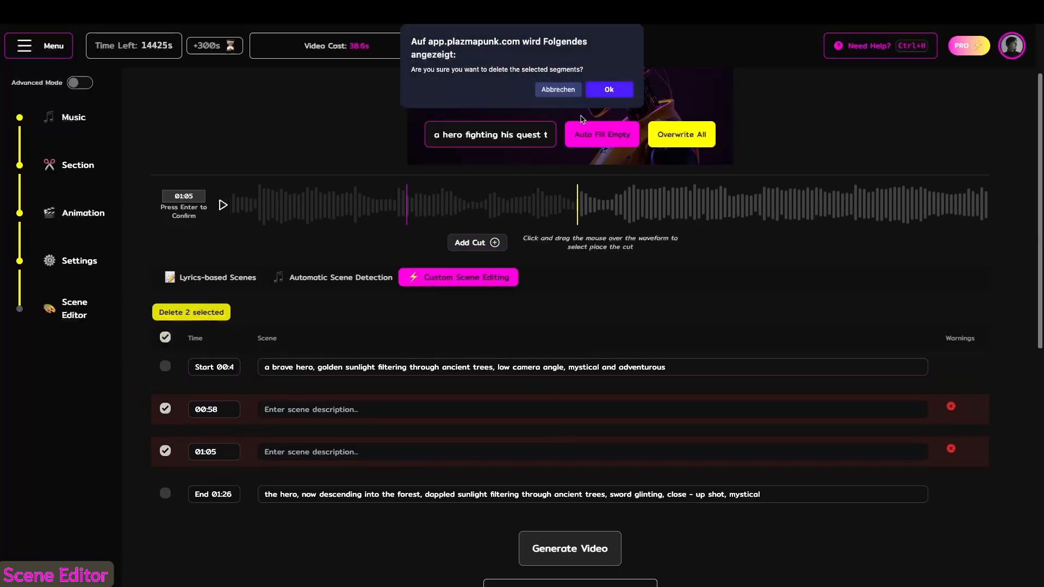
{"action": "left_click", "coordinate": [609, 89]}
- Generate the video from the start and end scenes and review its content and technical details
{"action": "left_click", "coordinate": [579, 450]}
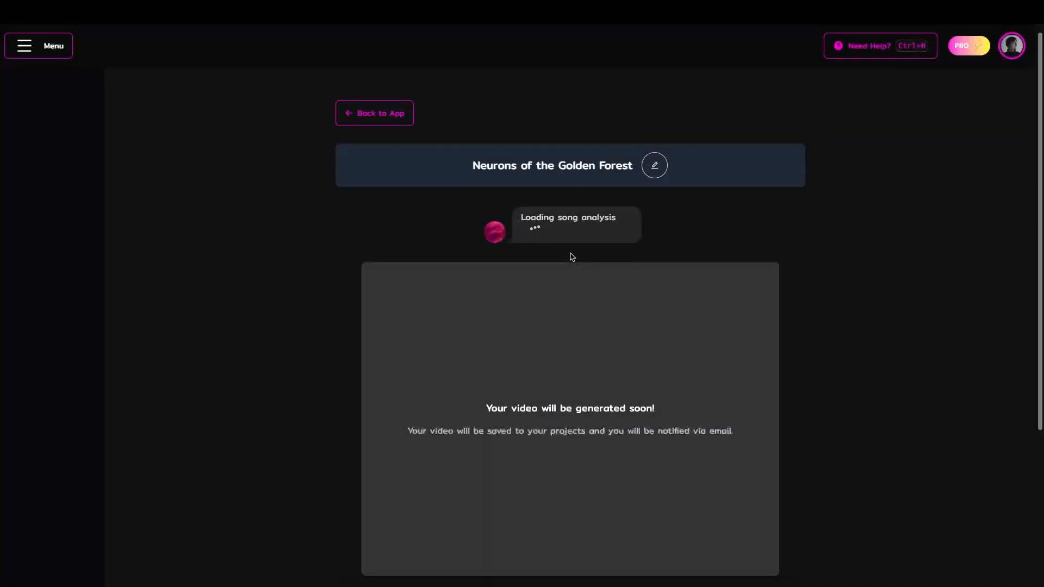
{"action": "scroll", "coordinate": [572, 256], "scroll_direction": "down", "scroll_amount": 5}
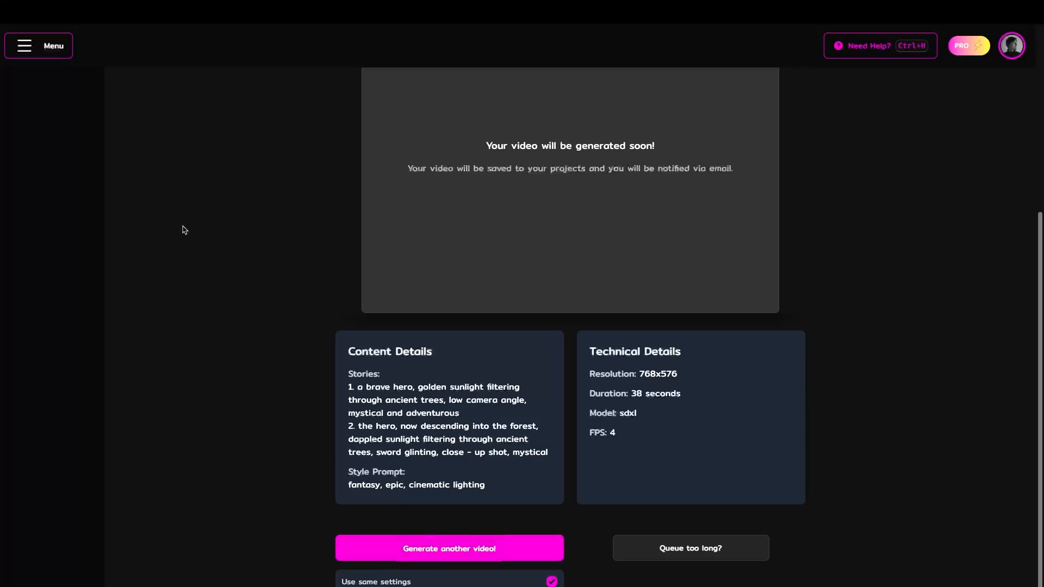
- Open the saved clips and load the settings of the "Circles of Cosmic Dreams" clip showing the black panther
{"action": "left_click", "coordinate": [39, 50]}
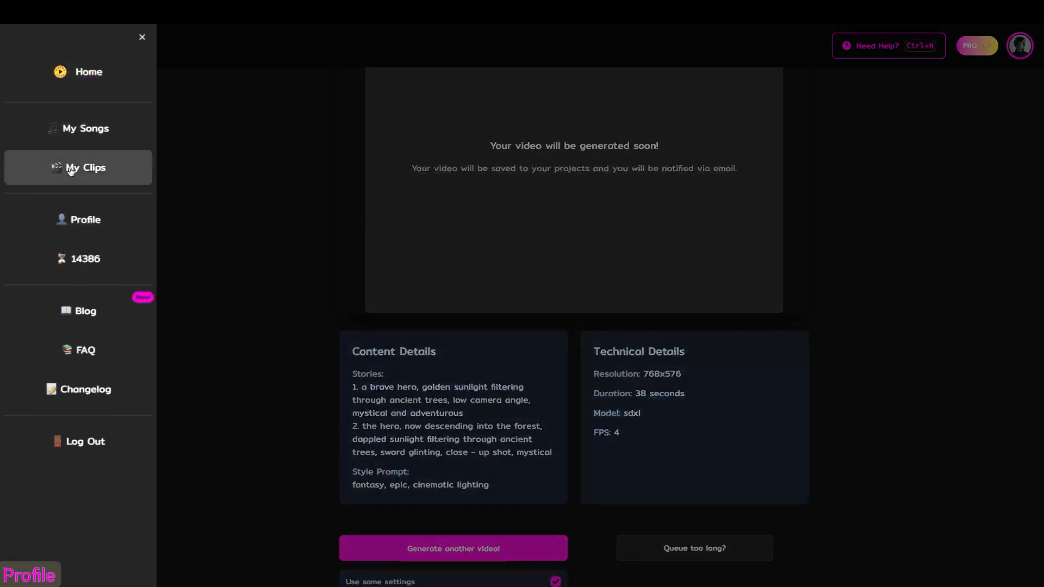
{"action": "left_click", "coordinate": [70, 170]}
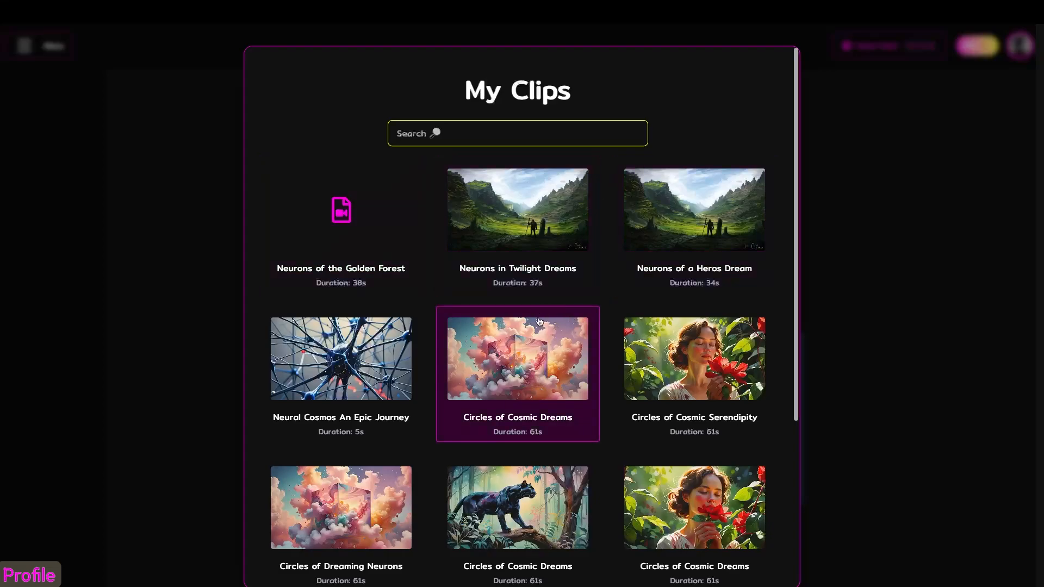
{"action": "scroll", "coordinate": [539, 503], "scroll_direction": "down", "scroll_amount": 1}
{"action": "scroll", "coordinate": [539, 503], "scroll_direction": "down", "scroll_amount": 5}
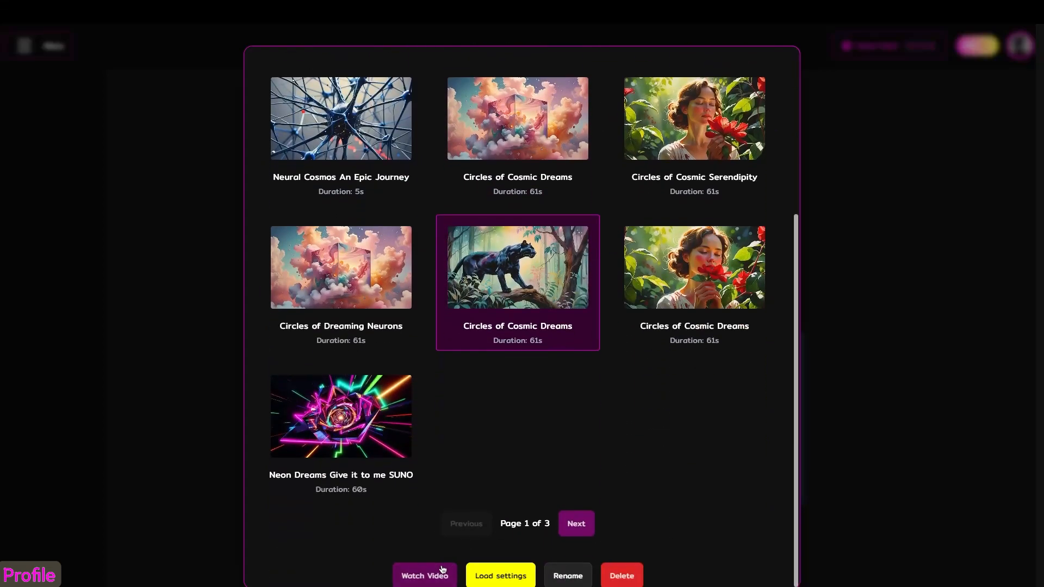
{"action": "left_click", "coordinate": [494, 576]}
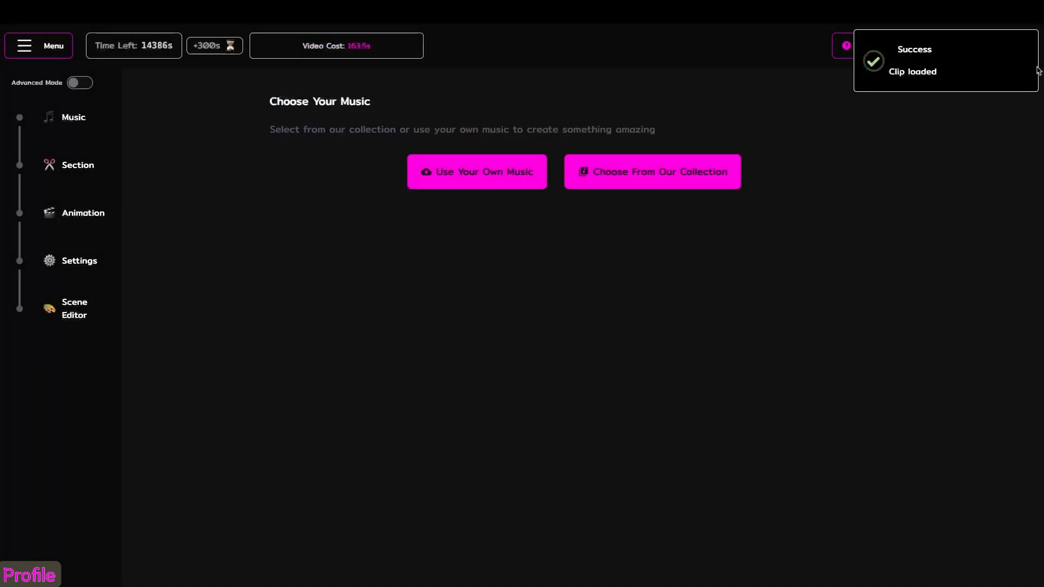
- Open the account profile to view the current plan and remaining generation seconds
{"action": "left_click", "coordinate": [1021, 48]}
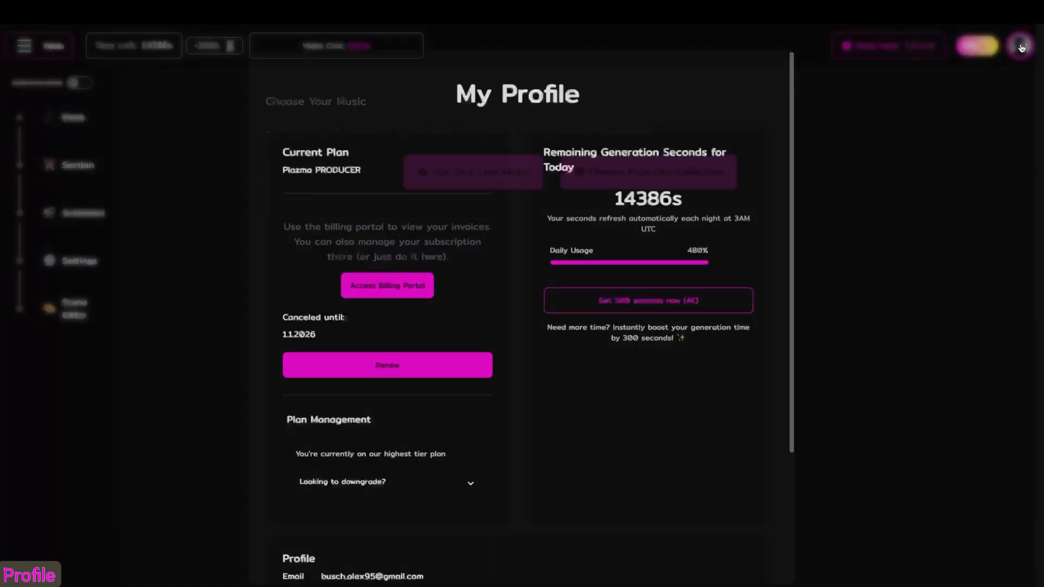